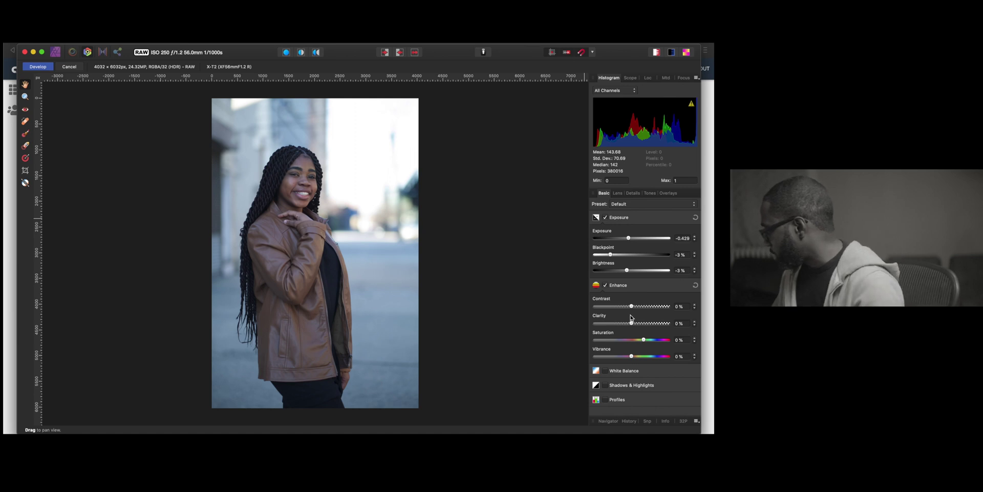
# - Review the photo's lens correction and noise reduction settings, testing the vertical correction and luminance details
pyautogui.scroll(1, 628, 276)
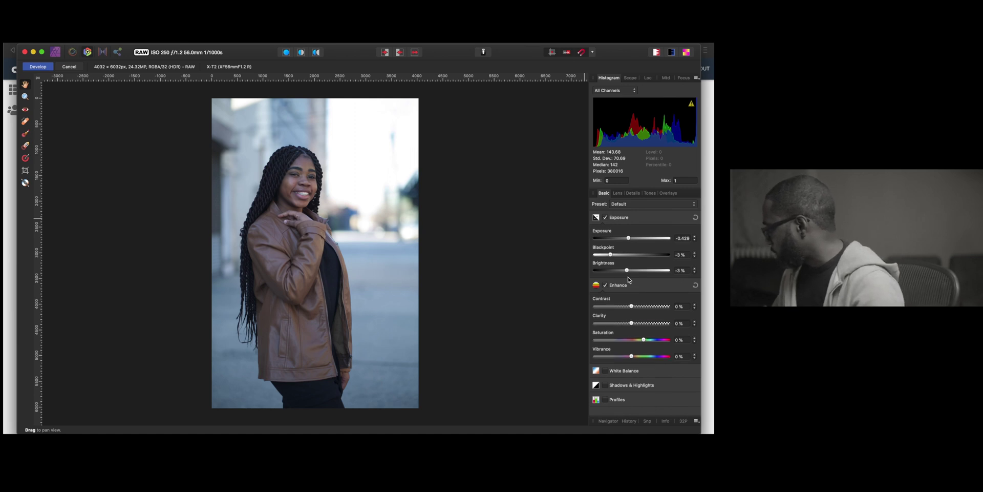
pyautogui.click(618, 192)
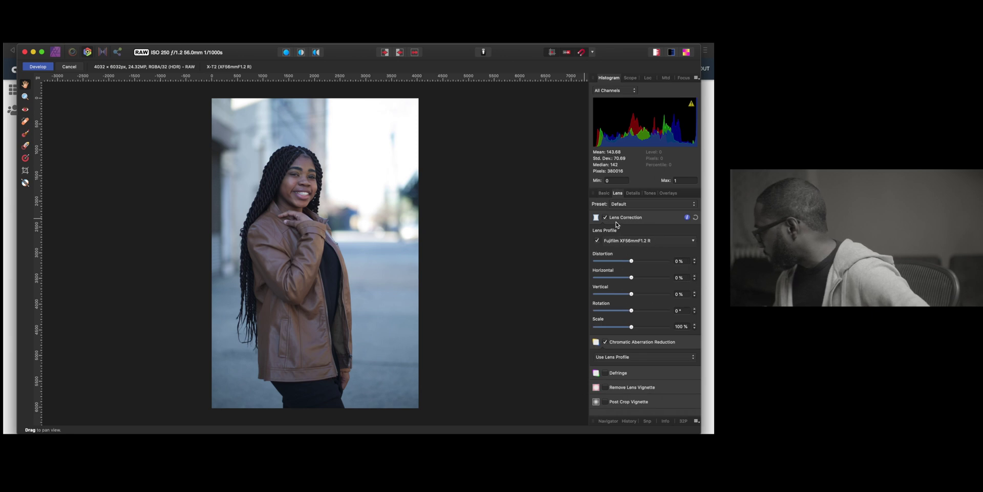
pyautogui.moveTo(633, 296); pyautogui.dragTo(634, 297)
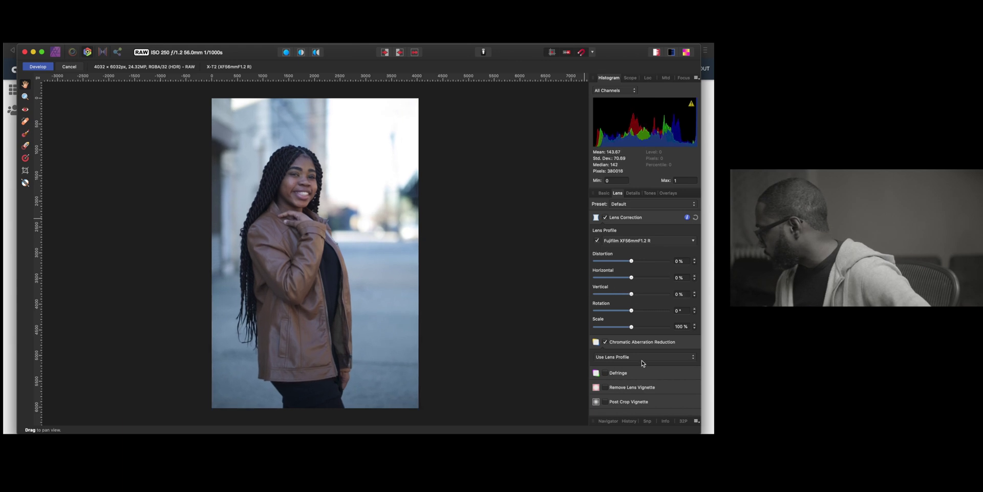
pyautogui.click(634, 195)
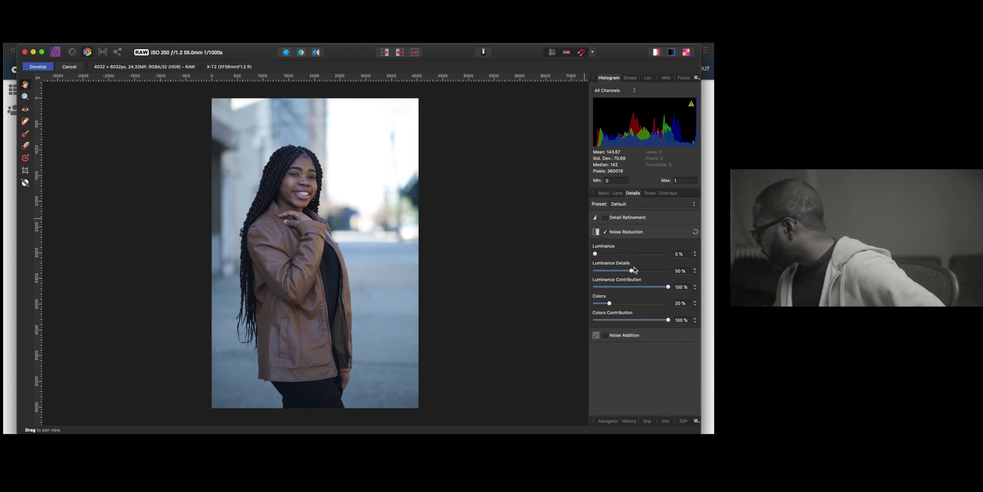
pyautogui.moveTo(632, 272); pyautogui.dragTo(635, 272)
# - Brighten the midtones slightly with a tone curve and develop the RAW photo
pyautogui.click(649, 193)
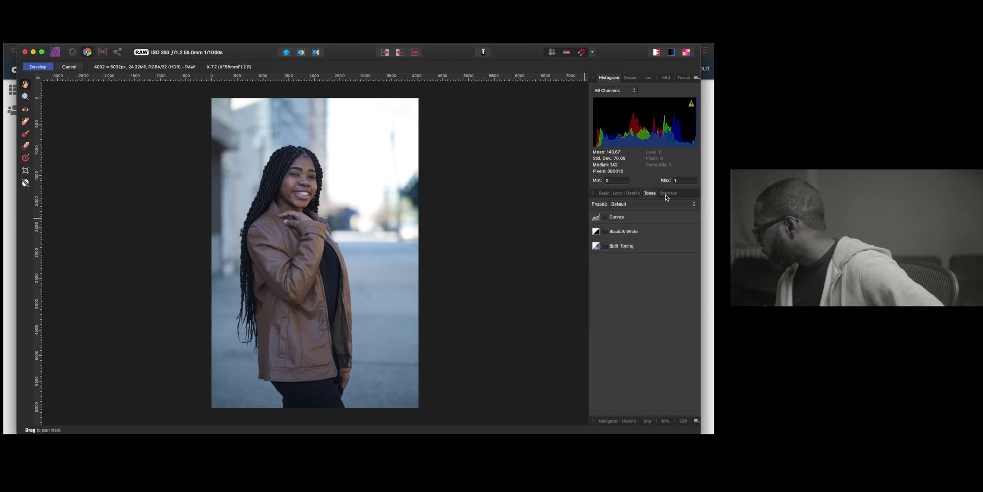
pyautogui.click(616, 217)
pyautogui.moveTo(627, 300); pyautogui.dragTo(622, 298)
pyautogui.click(668, 193)
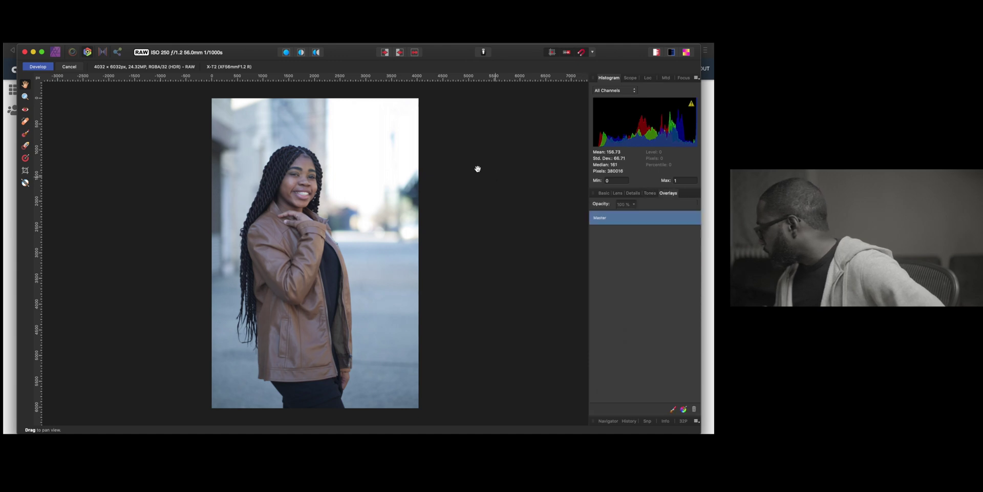
pyautogui.click(51, 70)
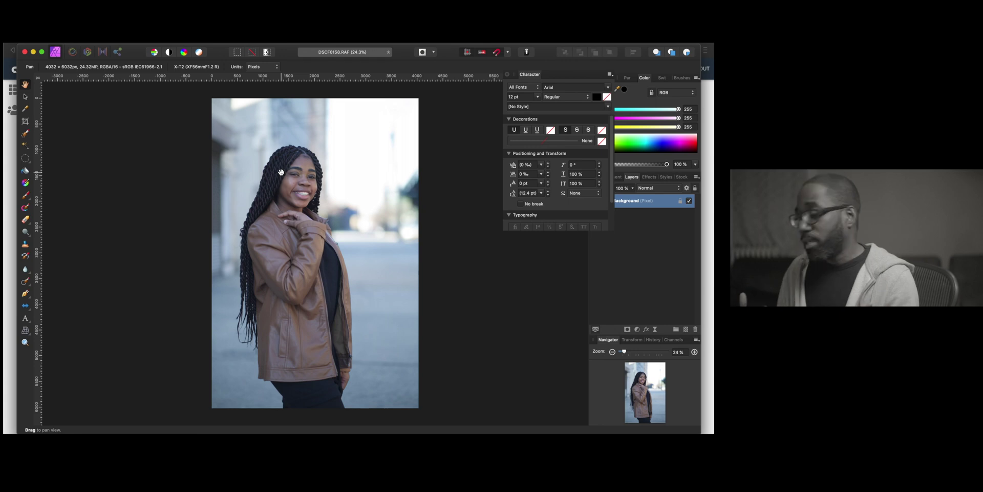
# - Add a Black & White adjustment to the portrait with red raised to about 145% and yellow to 131%
pyautogui.scroll(10, 300, 167)
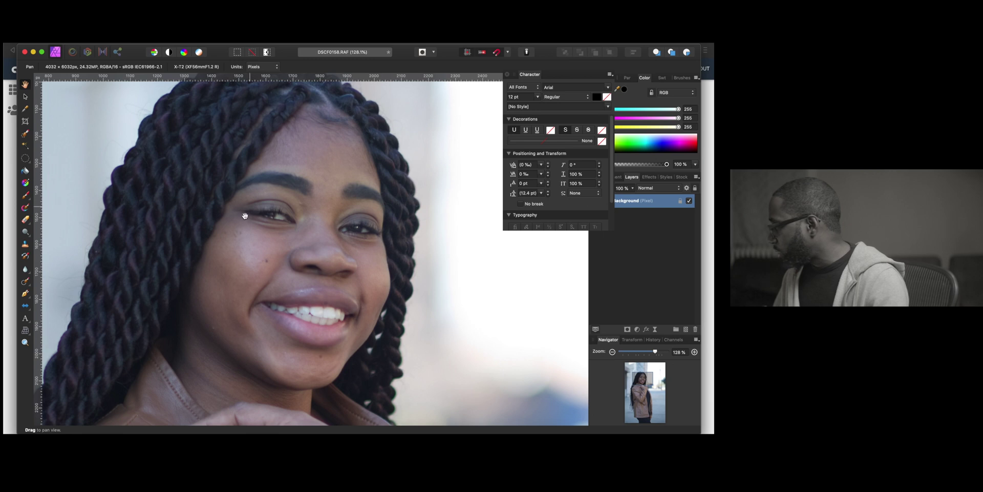
pyautogui.scroll(-5, 306, 340)
pyautogui.scroll(-5, 306, 340)
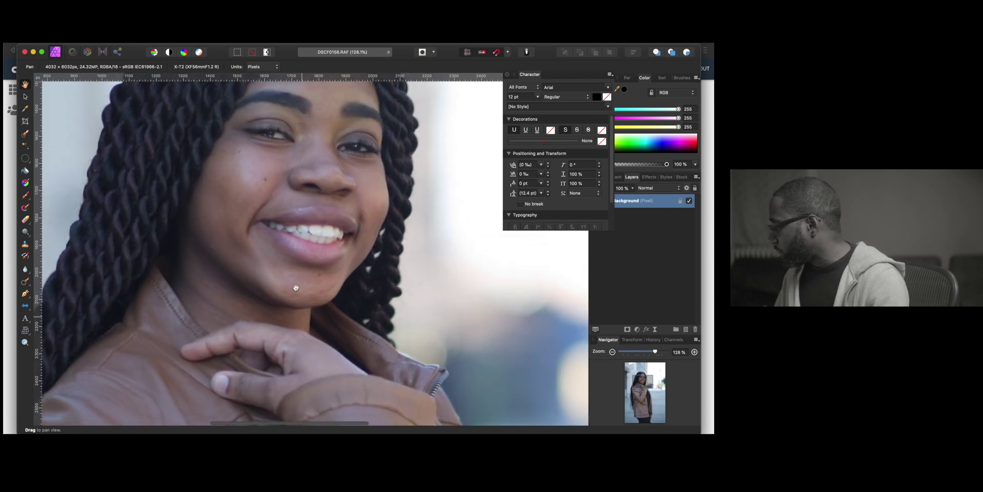
pyautogui.scroll(-3, 287, 185)
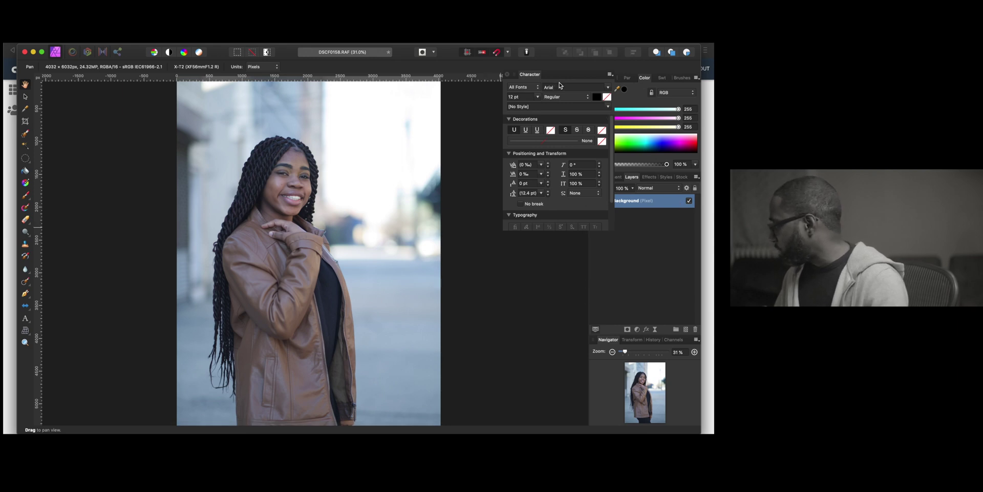
pyautogui.click(617, 178)
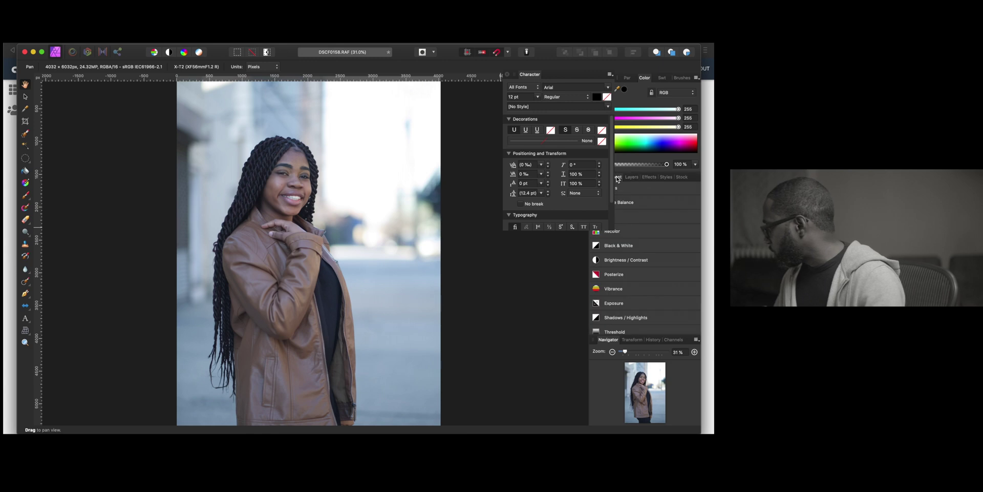
pyautogui.click(606, 245)
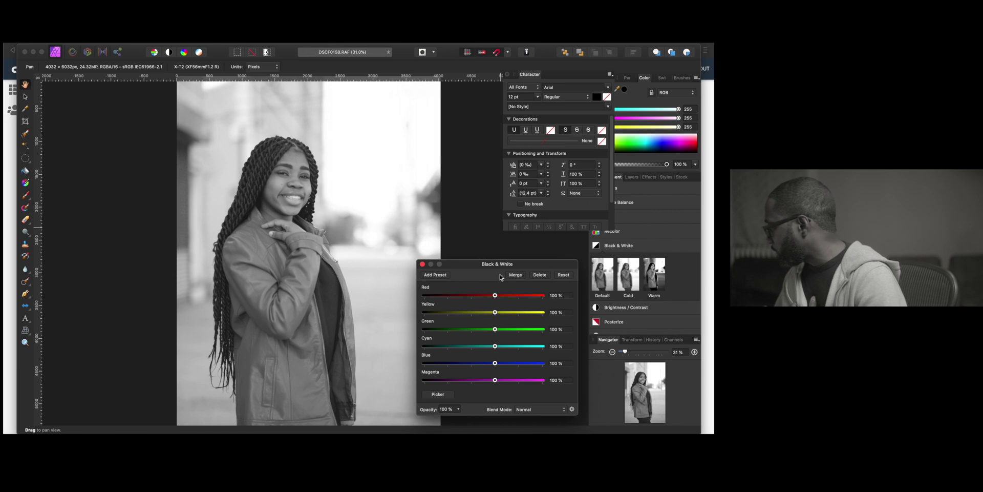
pyautogui.moveTo(494, 296); pyautogui.dragTo(503, 317)
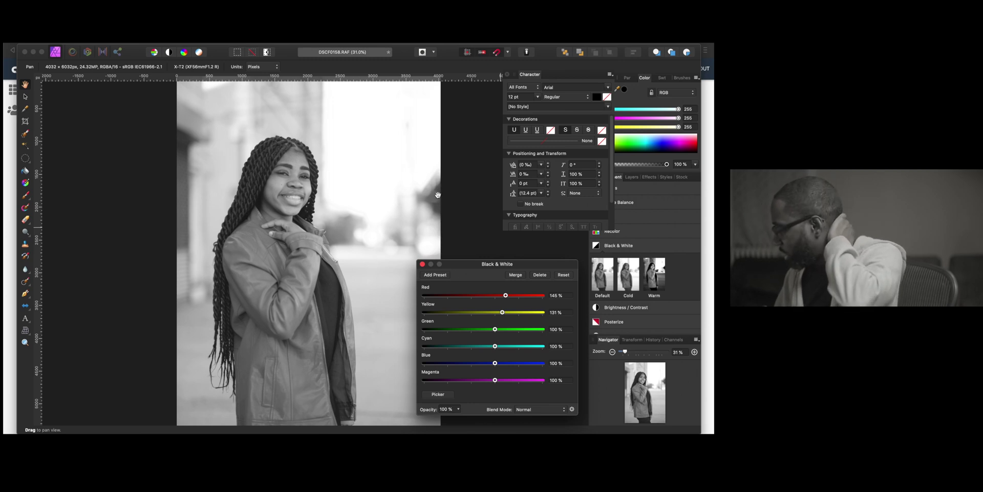
pyautogui.click(422, 264)
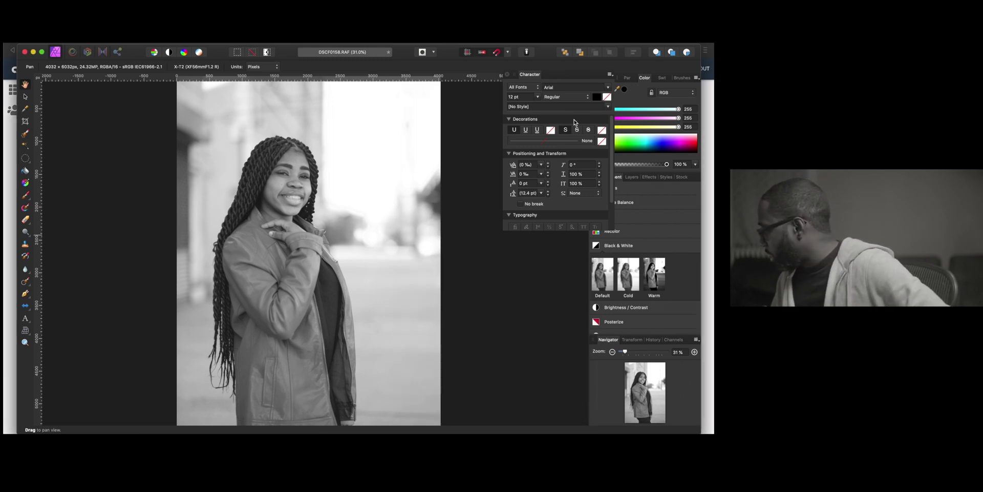
# - Add a Levels adjustment with black level 5%, white level 99% and gamma 1.232
pyautogui.click(635, 195)
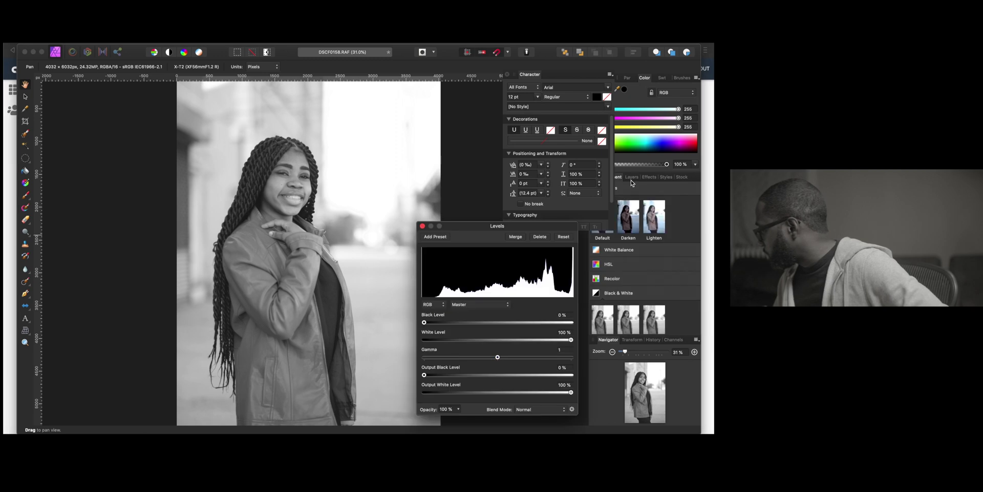
pyautogui.moveTo(427, 322); pyautogui.dragTo(435, 323)
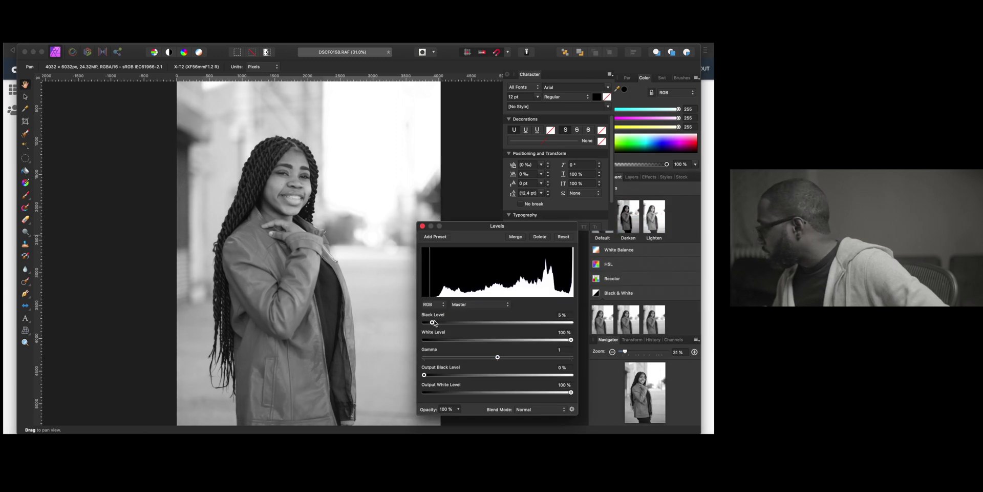
pyautogui.moveTo(570, 340); pyautogui.dragTo(569, 340)
pyautogui.moveTo(497, 358); pyautogui.dragTo(517, 362)
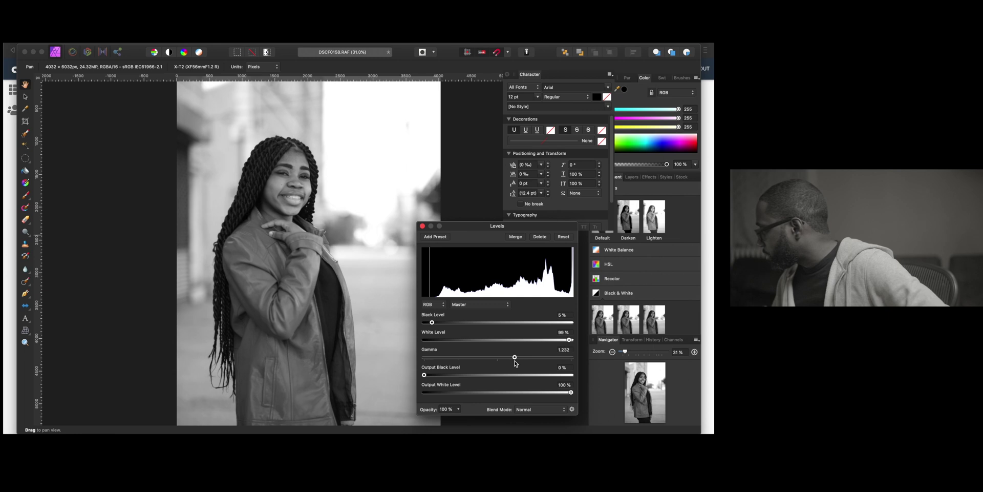
pyautogui.click(422, 226)
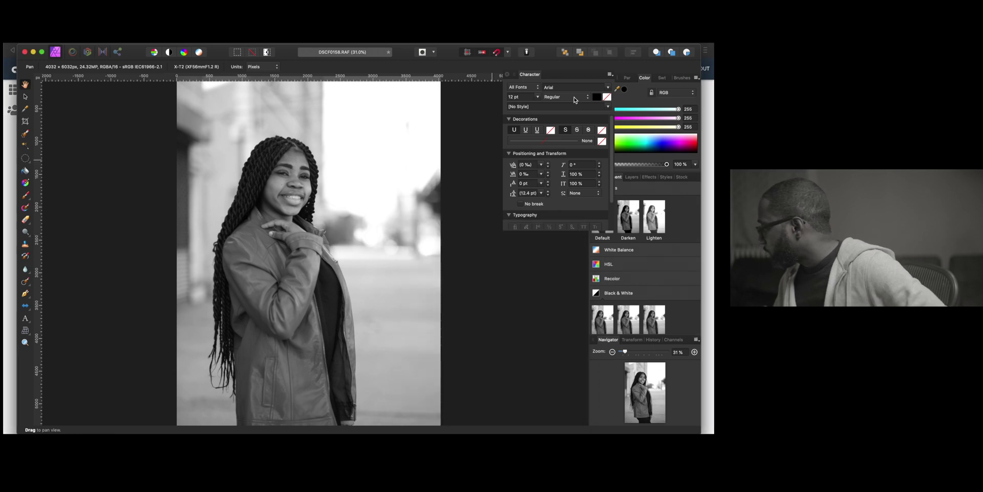
# - Select the Background layer and move the floating Character window clear of the layer list
pyautogui.click(632, 177)
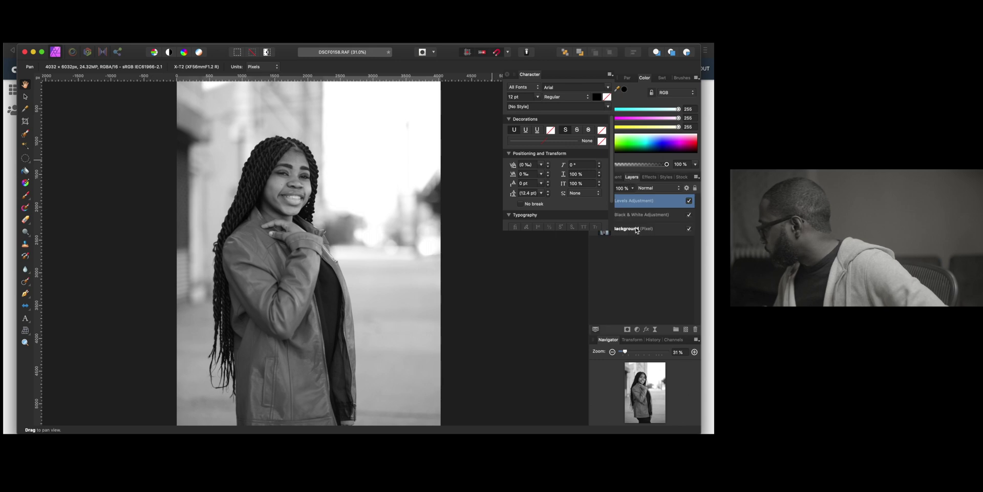
pyautogui.click(655, 228)
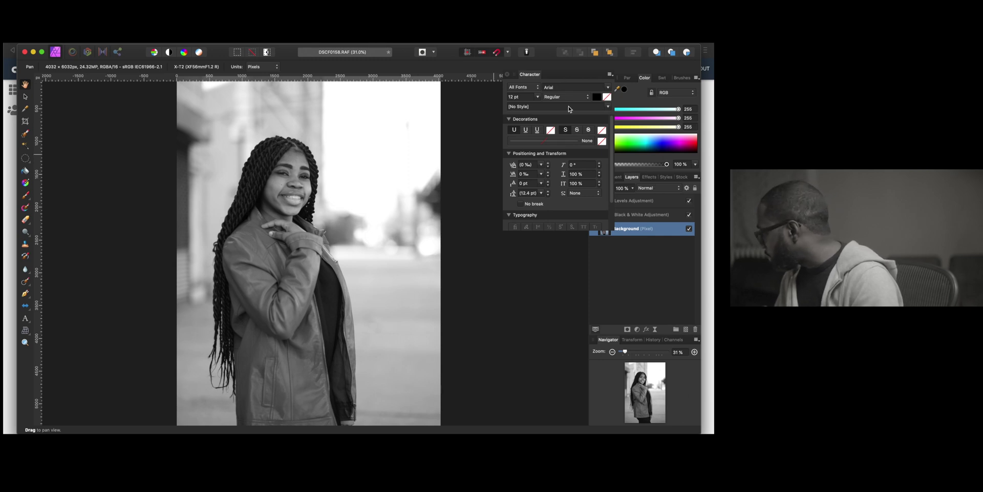
pyautogui.moveTo(511, 75); pyautogui.dragTo(491, 293)
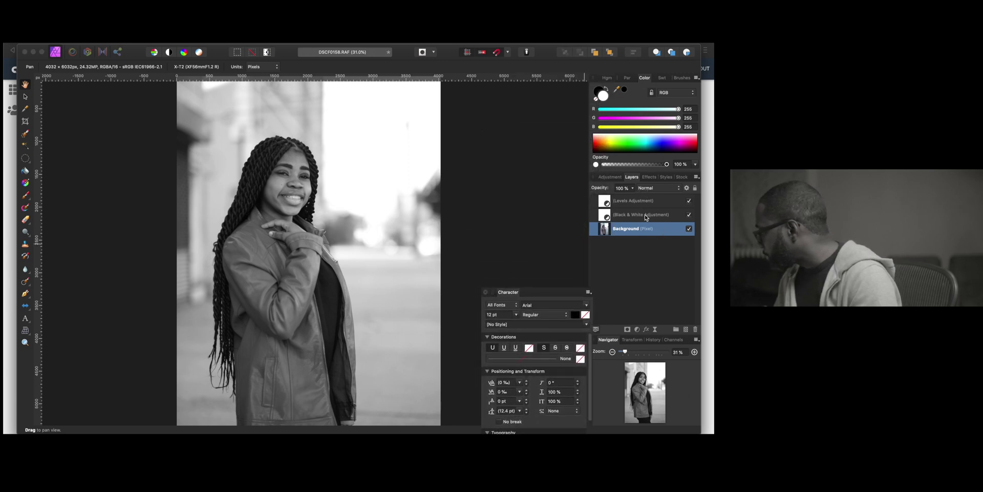
# - Add a Curves adjustment directly above the Background layer and lower the curve's midpoint to darken the photo
pyautogui.doubleClick(643, 231)
pyautogui.click(609, 176)
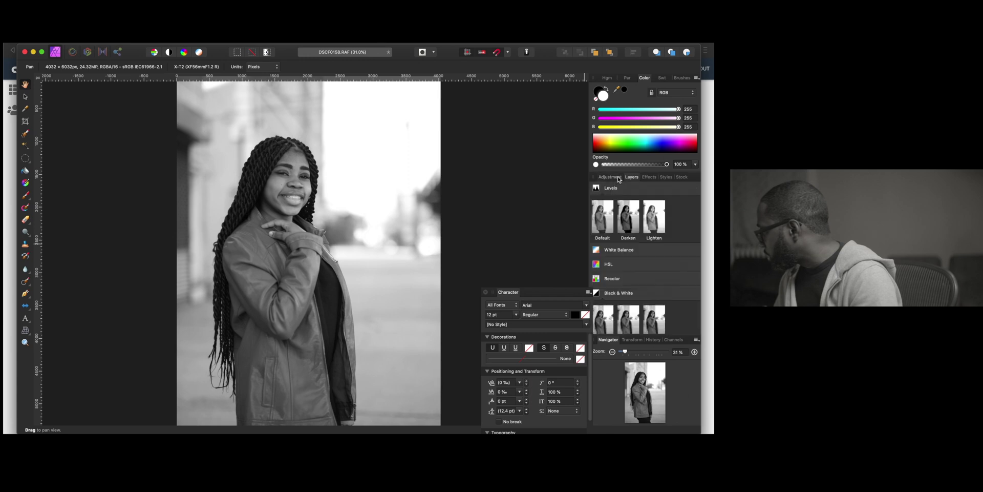
pyautogui.scroll(-3, 630, 252)
pyautogui.scroll(-2, 630, 252)
pyautogui.click(614, 308)
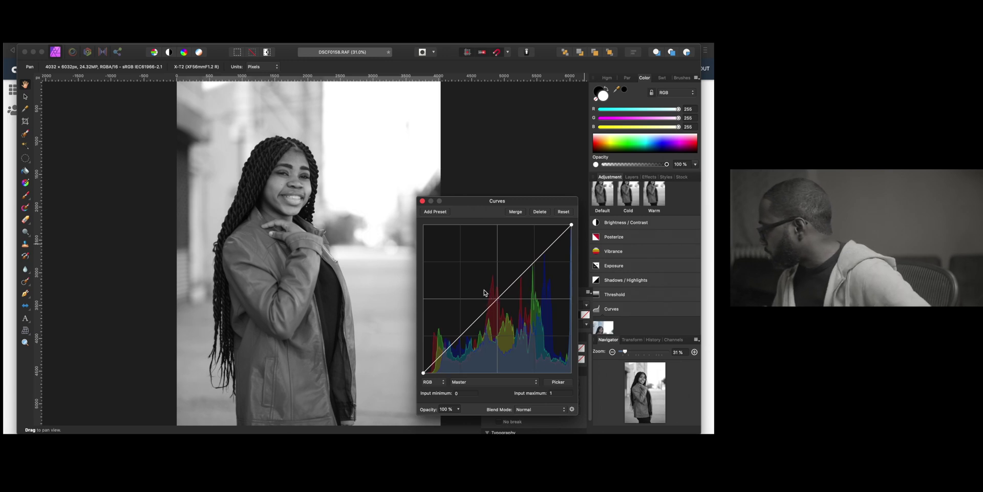
pyautogui.moveTo(496, 299); pyautogui.dragTo(497, 326)
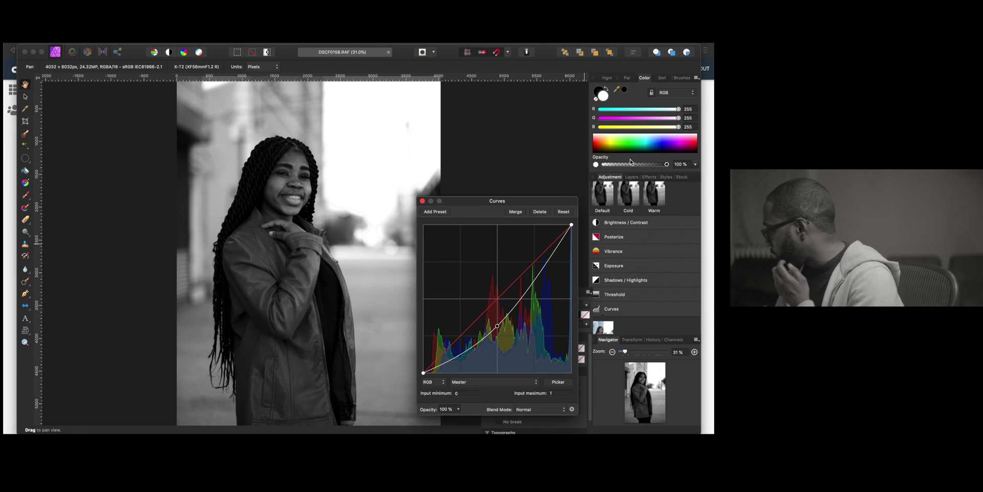
# - Flood fill the Curves adjustment's mask with black to hide the darkening effect
pyautogui.click(630, 177)
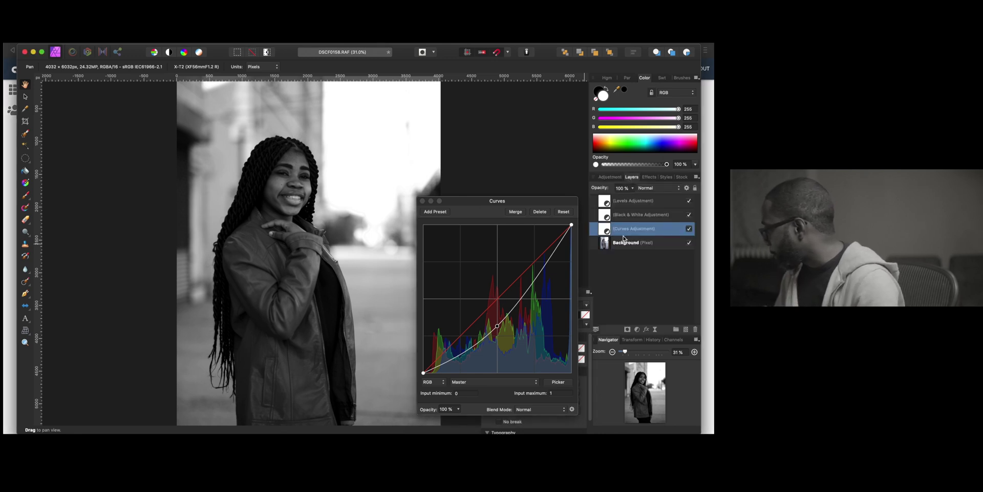
pyautogui.click(25, 170)
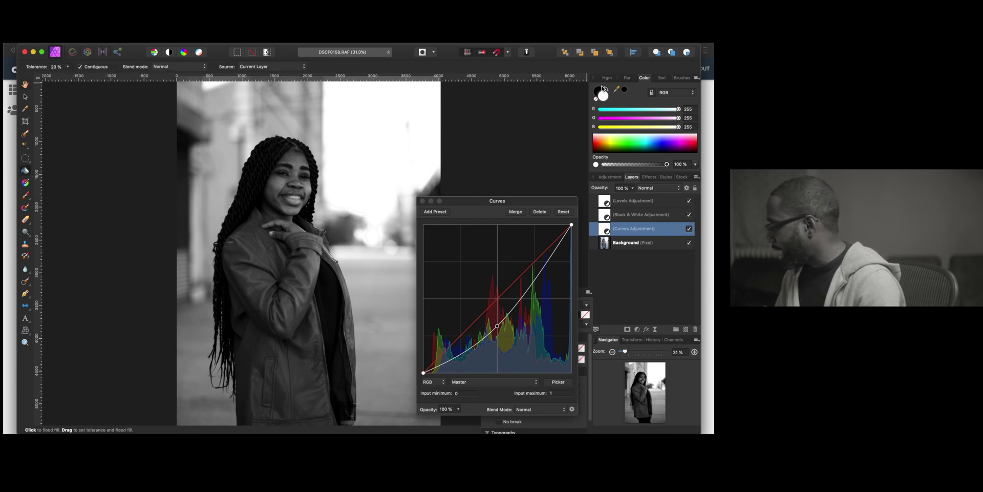
pyautogui.click(606, 90)
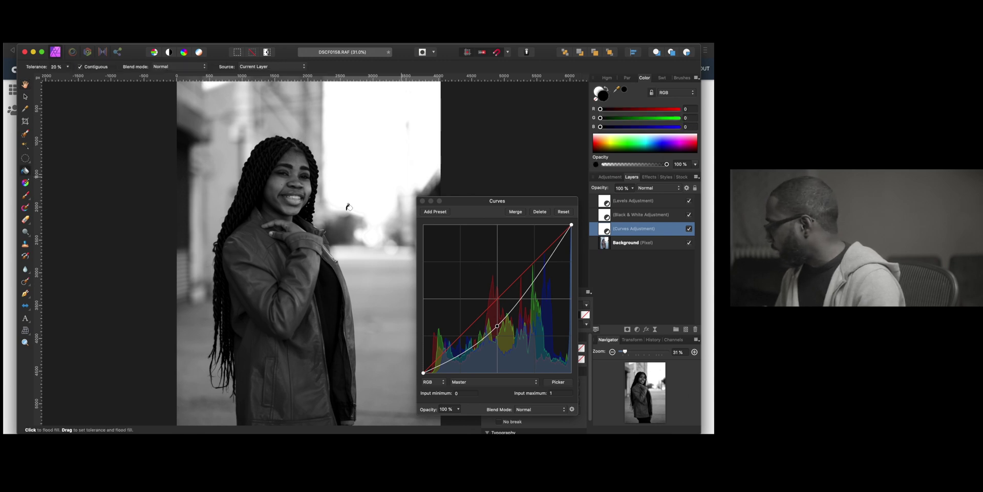
pyautogui.click(295, 246)
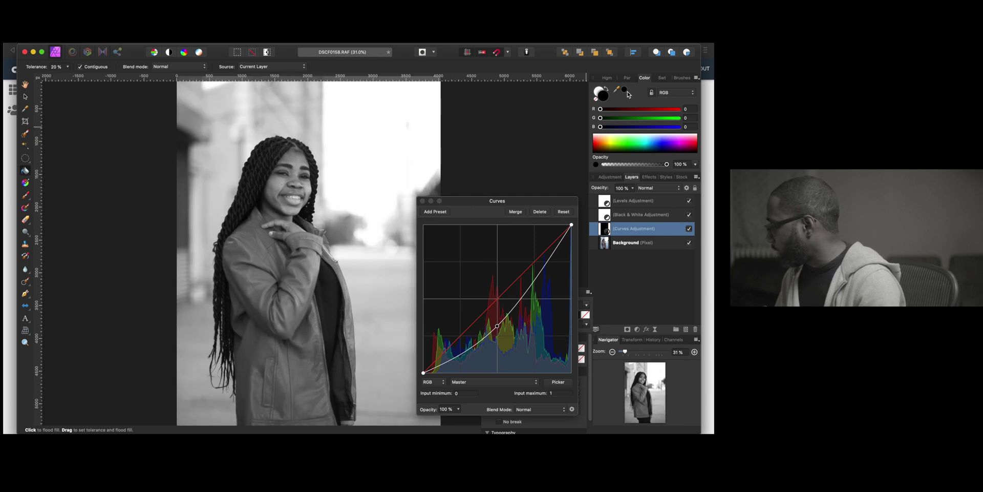
# - Choose the Paint Brush with white as the active colour and enlarge the brush
pyautogui.click(25, 196)
pyautogui.press('x')
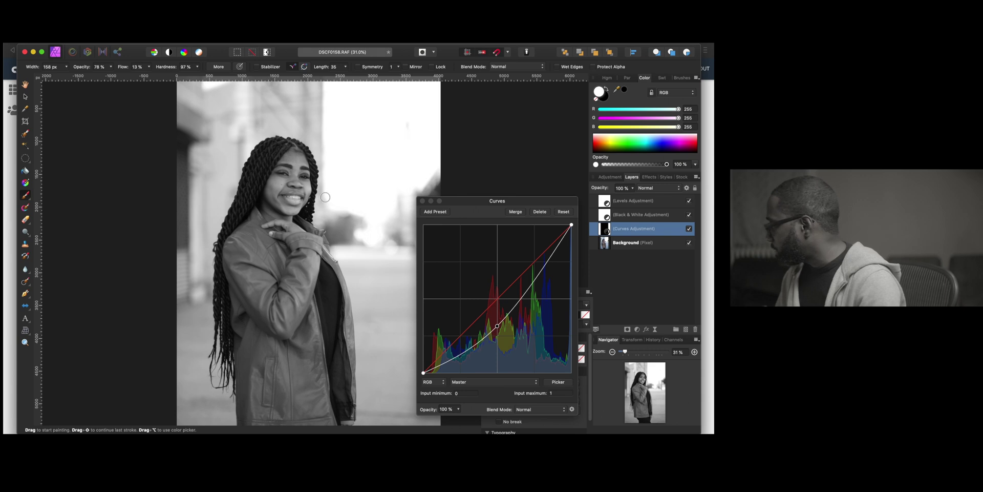
pyautogui.press(']')
pyautogui.press(']')
pyautogui.press(']')
pyautogui.press(']')
pyautogui.press(']')
pyautogui.press(']')
pyautogui.press(']')
pyautogui.press(']')
pyautogui.press(']')
pyautogui.press(']')
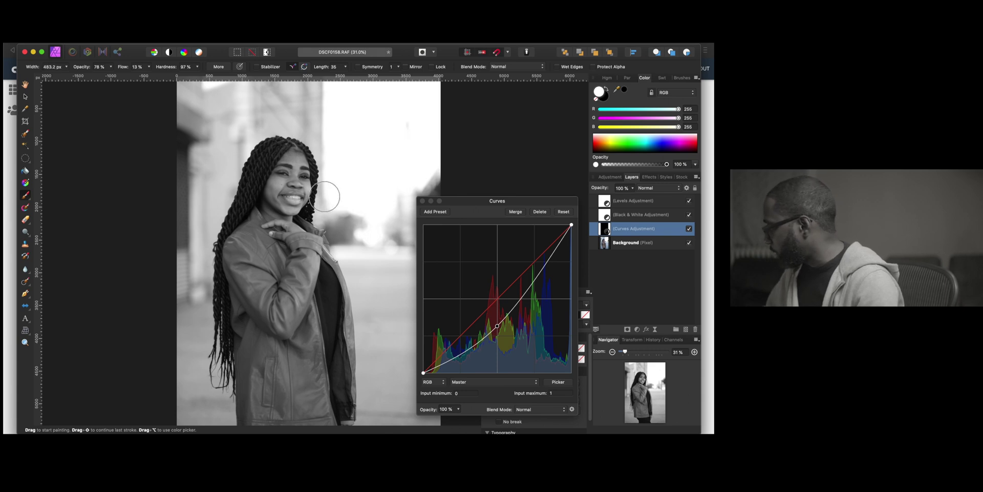
# - Set the paint brush to 52% opacity and 20% hardness for painting on the Curves mask
pyautogui.click(111, 67)
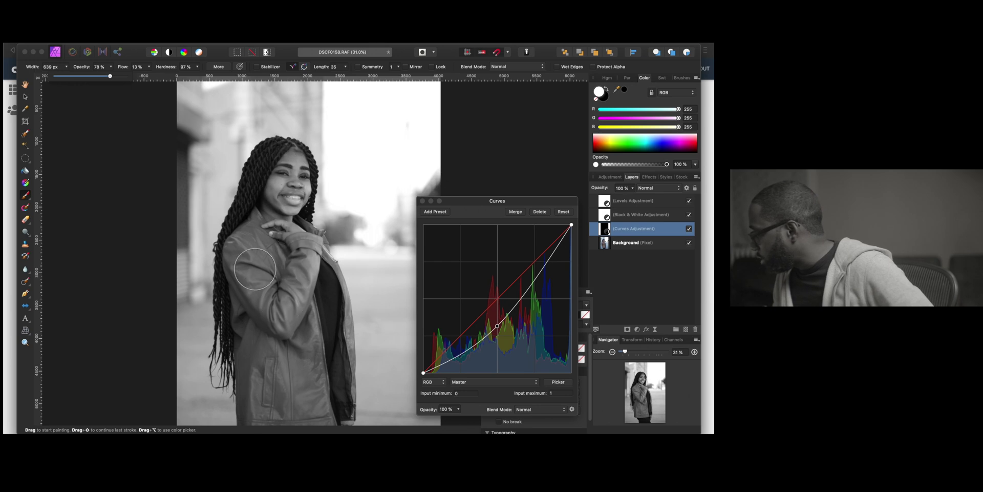
pyautogui.click(109, 71)
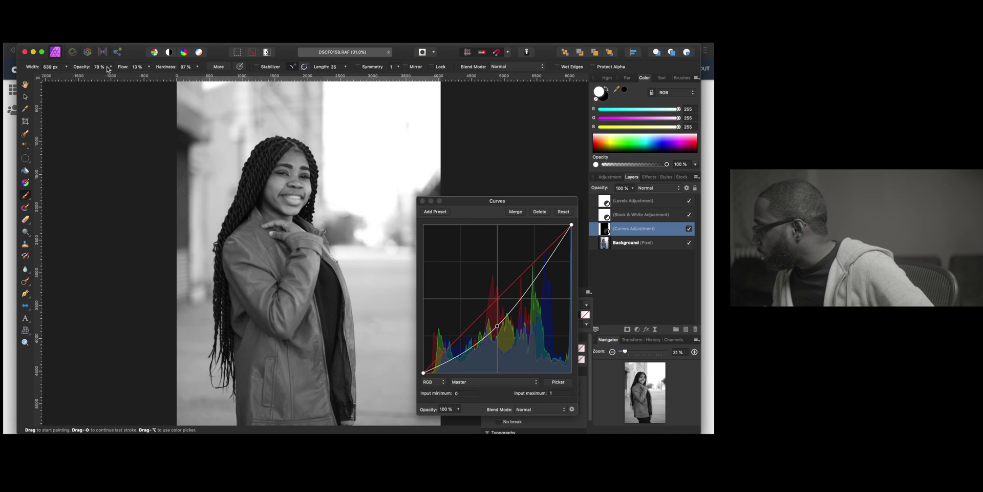
pyautogui.click(110, 68)
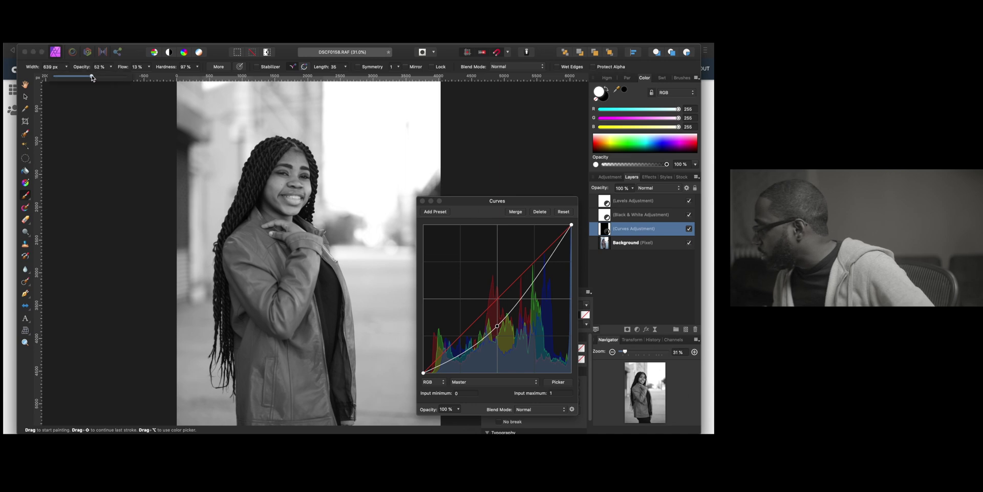
pyautogui.click(198, 68)
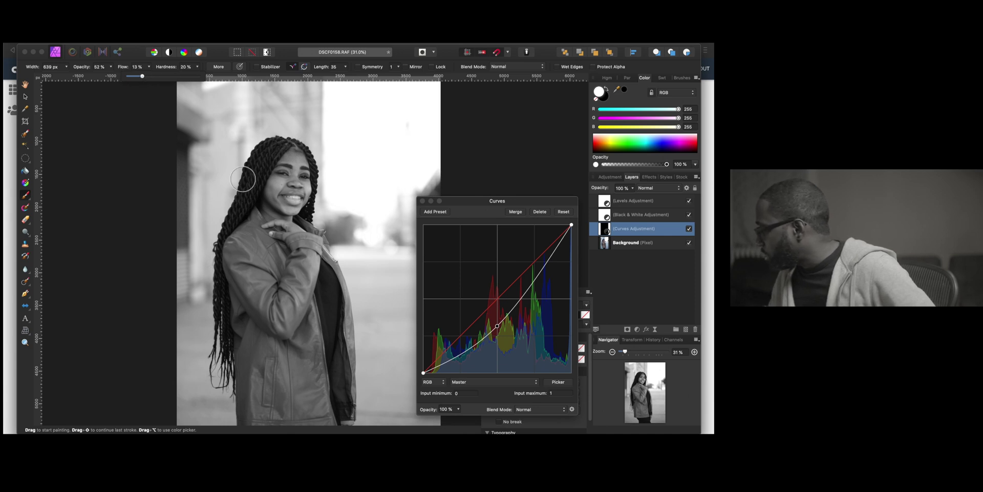
pyautogui.click(29, 196)
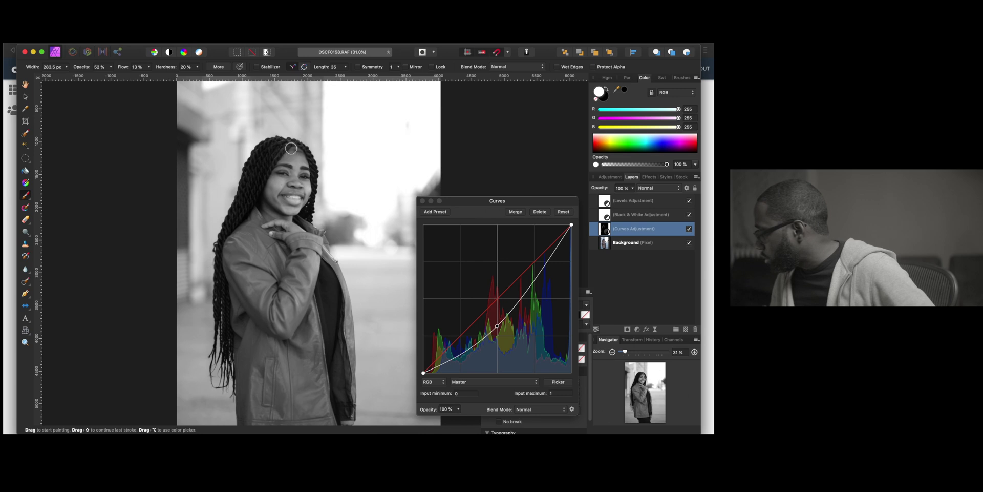
# - Reduce the brush width to 77.3 px and paint darkening over the facial details on the Curves mask
pyautogui.scroll(10, 290, 157)
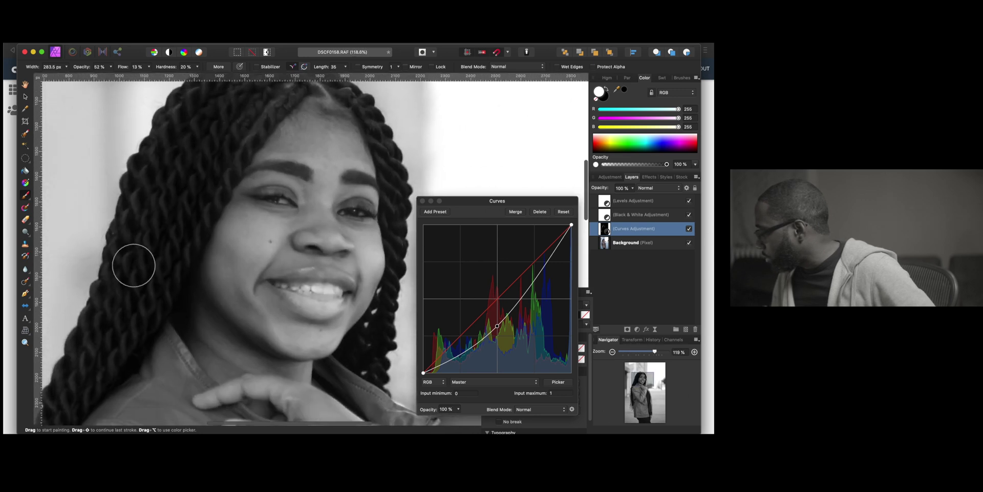
pyautogui.press('[')
pyautogui.press('[')
pyautogui.press('[')
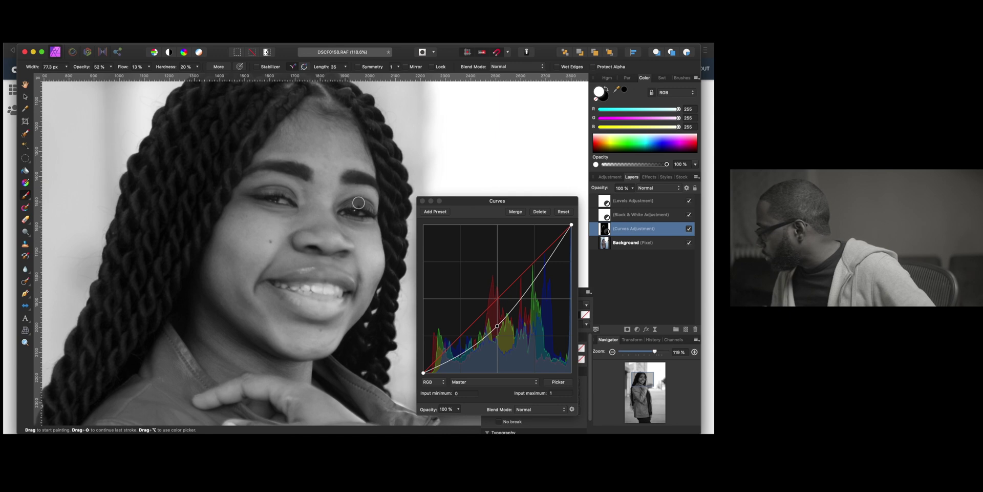
# - Enlarge the brush to 628.7 px and paint white on the Curves mask to darken the background beside the subject
pyautogui.scroll(-10, 358, 203)
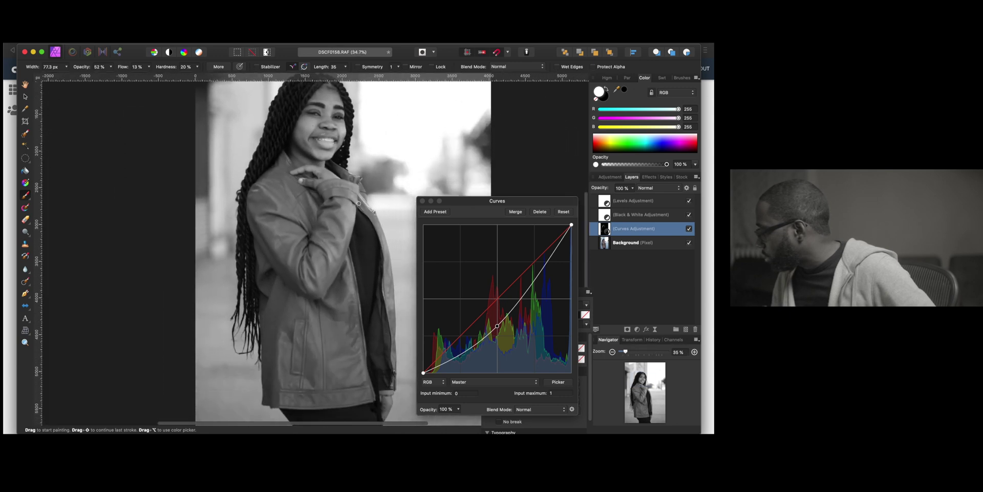
pyautogui.press(']')
pyautogui.press(']')
pyautogui.press(']')
pyautogui.press(']')
pyautogui.press(']')
pyautogui.press(']')
pyautogui.press(']')
pyautogui.press(']')
pyautogui.press(']')
pyautogui.press(']')
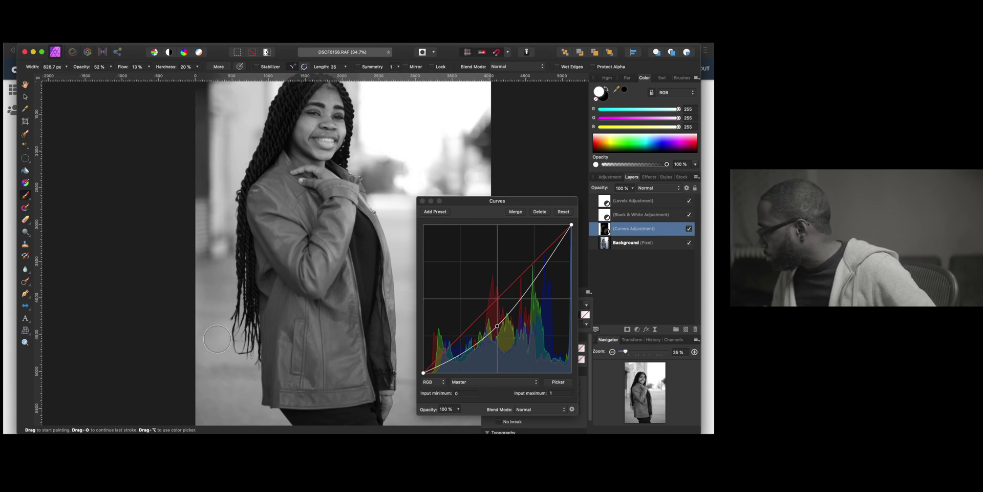
pyautogui.scroll(3, 221, 220)
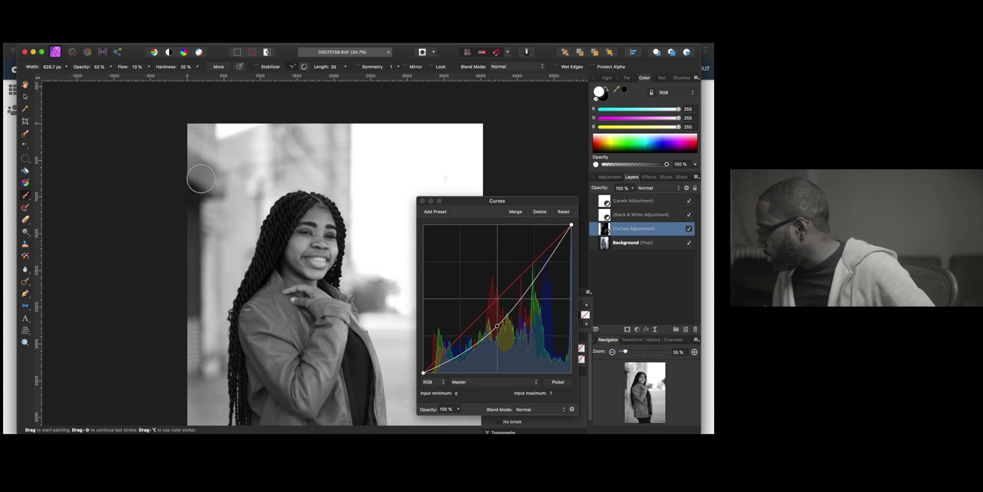
pyautogui.scroll(-3, 208, 210)
pyautogui.scroll(-4, 208, 210)
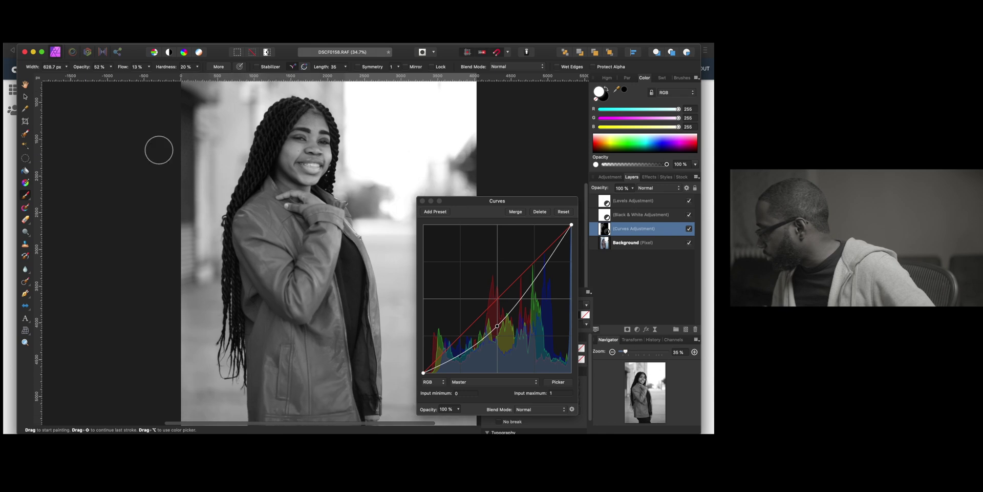
# - Set the brush to 69% opacity and 956.1 px width, and darken more of the background on the Curves mask
pyautogui.click(110, 67)
pyautogui.moveTo(118, 78); pyautogui.dragTo(122, 76)
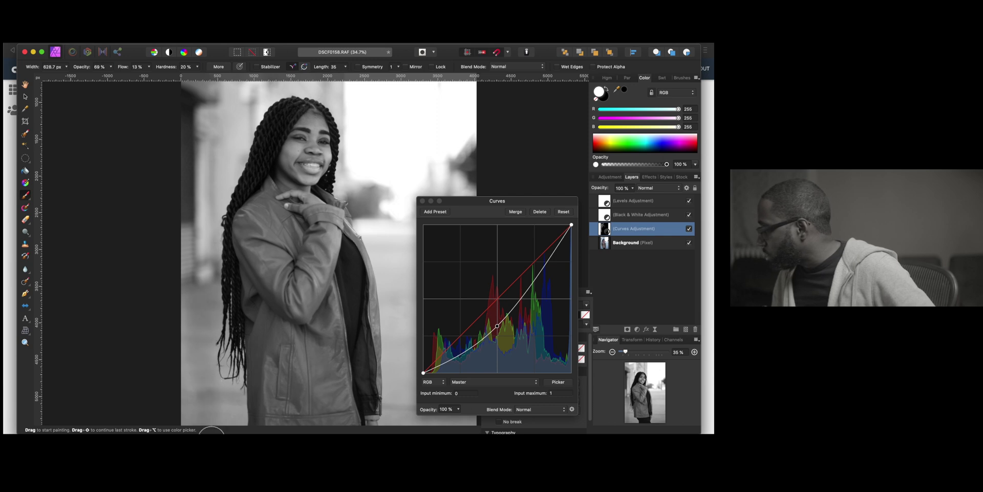
pyautogui.press(']')
pyautogui.press(']')
pyautogui.press(']')
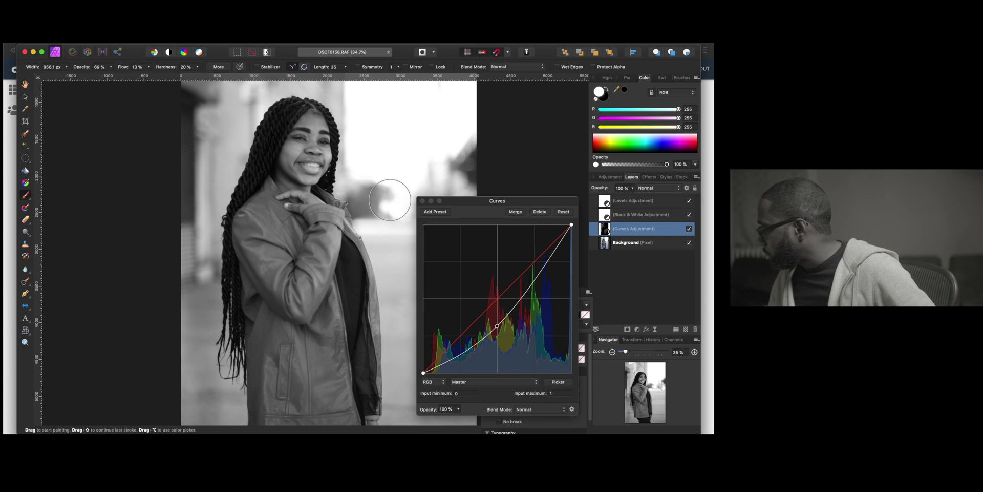
pyautogui.scroll(-2, 399, 282)
pyautogui.hscroll(5, 399, 281)
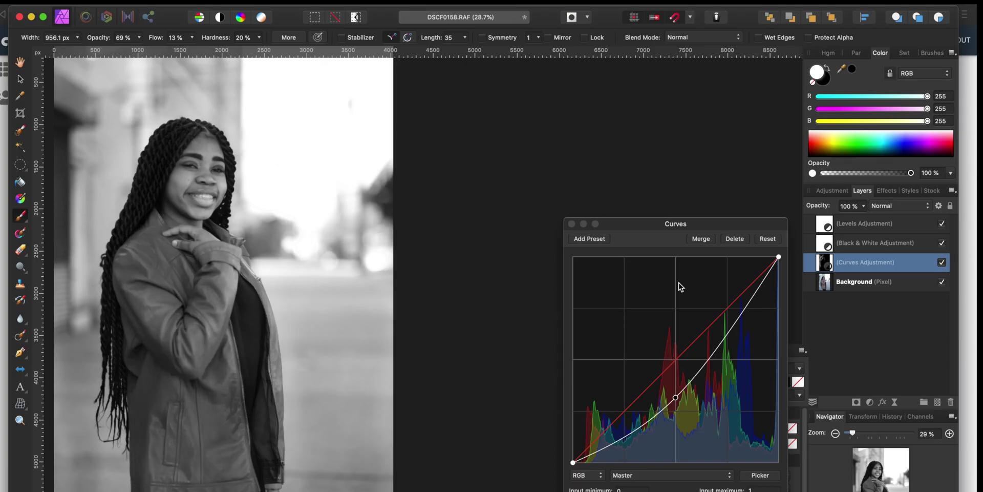
pyautogui.rightClick(626, 230)
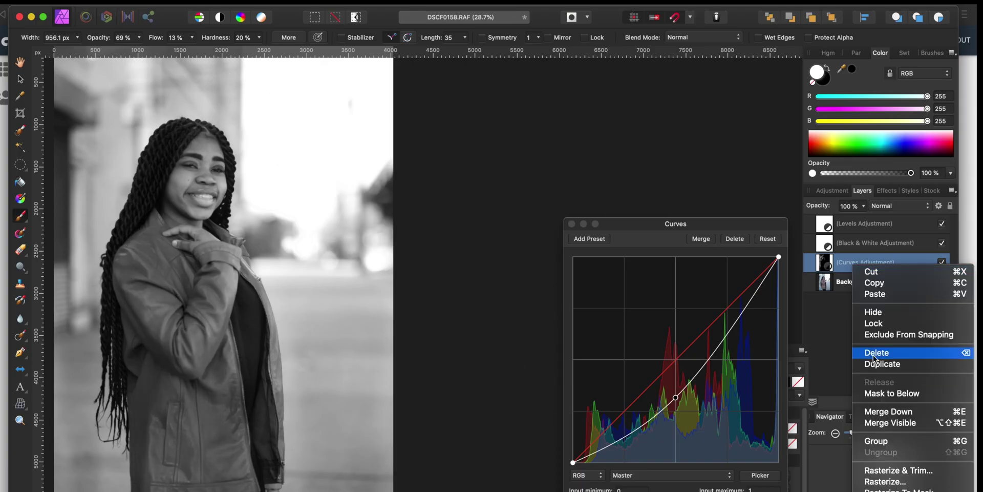
pyautogui.click(872, 365)
pyautogui.moveTo(676, 397); pyautogui.dragTo(632, 308)
pyautogui.click(848, 267)
pyautogui.press('g')
pyautogui.press('x')
pyautogui.click(264, 158)
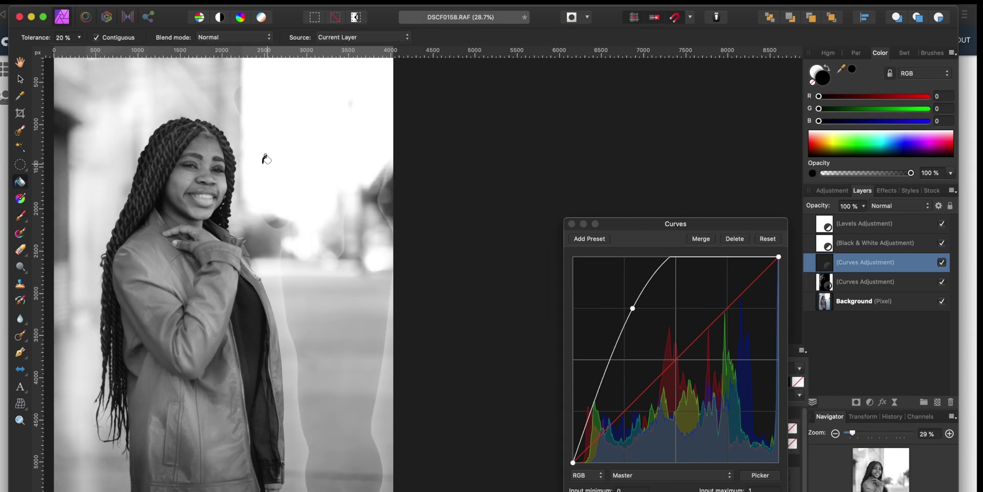
pyautogui.click(176, 203)
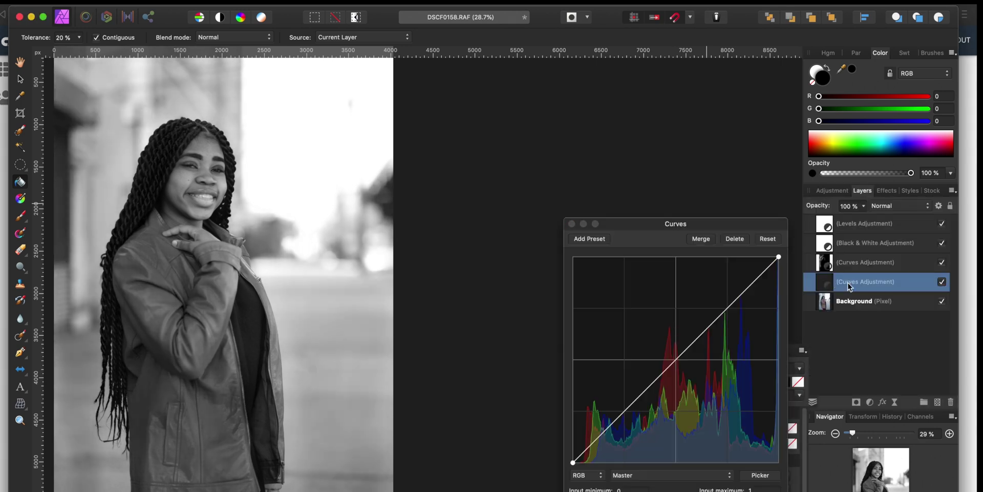
# - Add a Curves adjustment named Lighter above the Background layer and raise its curve's midpoint to brighten the photo
pyautogui.write('Lighter')
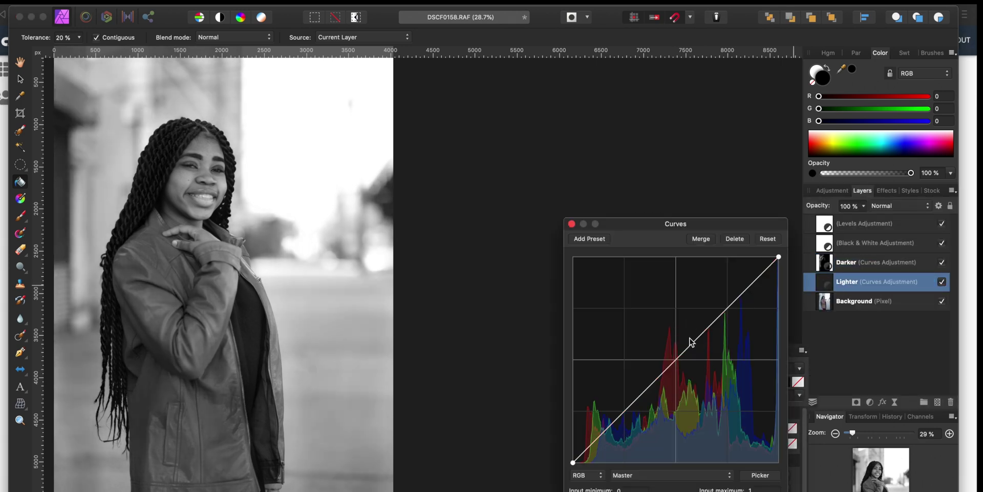
pyautogui.moveTo(691, 343); pyautogui.dragTo(676, 309)
# - Paint white at 28% opacity over the face on the Lighter mask, reducing the brush width to 188.2 px
pyautogui.press('b')
pyautogui.press('x')
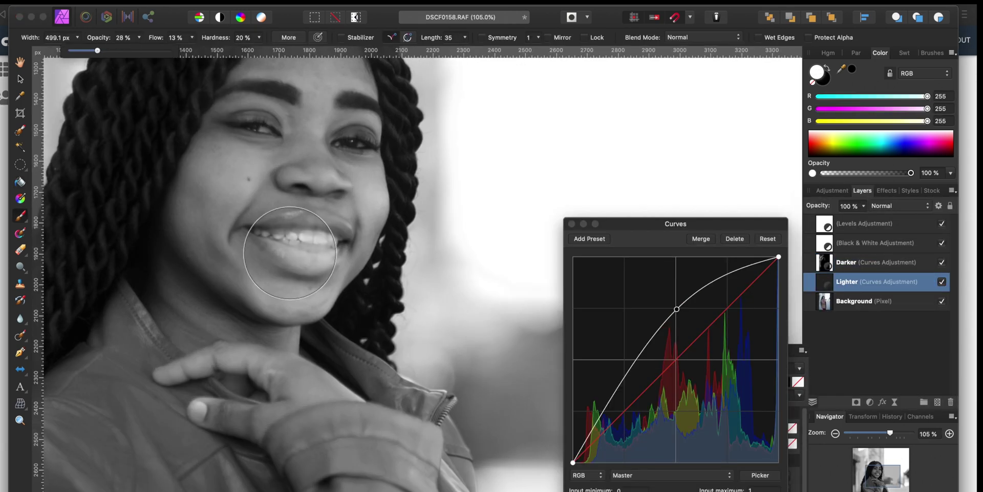
pyautogui.click(259, 187)
pyautogui.press('[')
pyautogui.press('[')
pyautogui.press('[')
pyautogui.moveTo(223, 197); pyautogui.dragTo(212, 223)
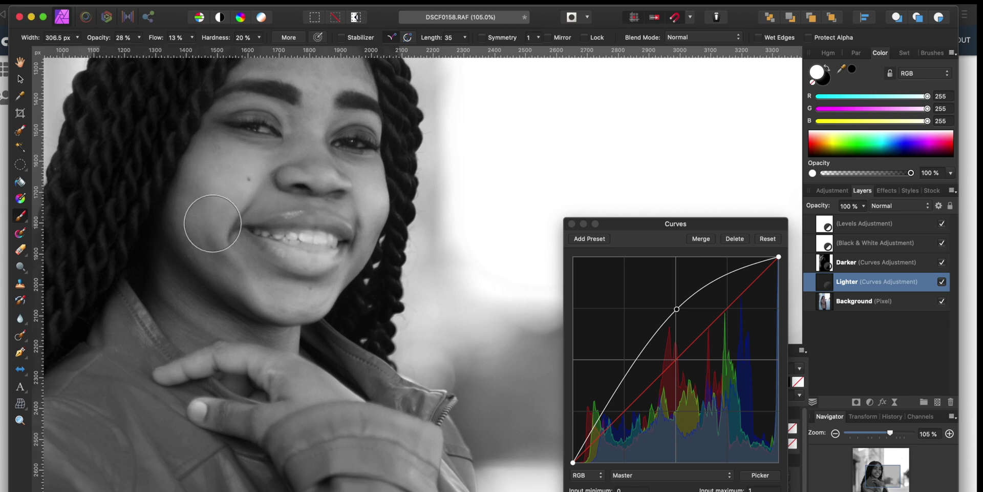
pyautogui.press('[')
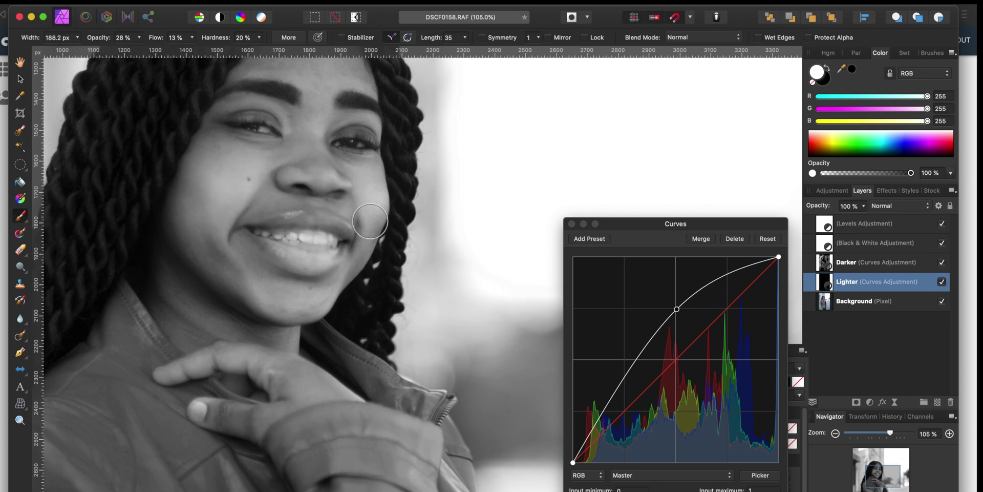
# - Lighten the hand and jacket sleeve on the Lighter mask, reduce the brush to 168 px, and lower the layer's opacity
pyautogui.scroll(5, 299, 188)
pyautogui.scroll(-15, 219, 376)
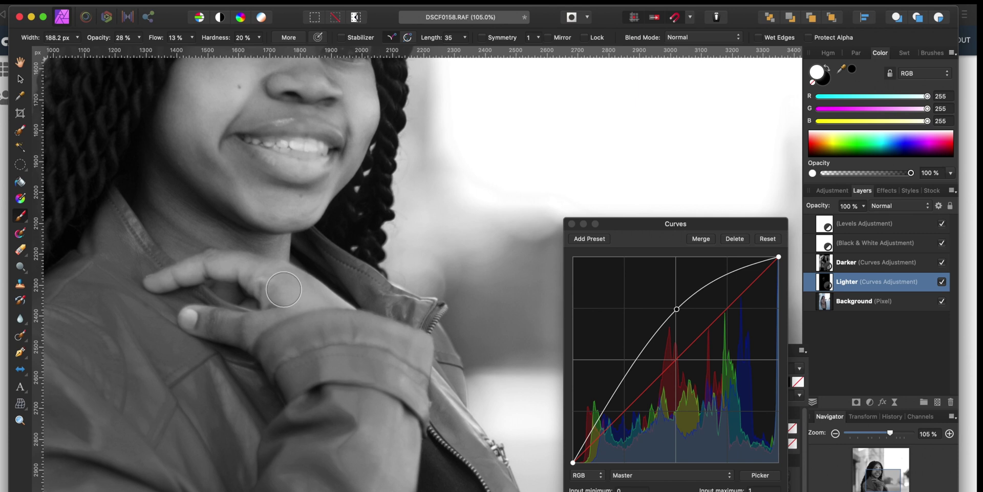
pyautogui.hscroll(5, 263, 286)
pyautogui.moveTo(265, 365); pyautogui.dragTo(281, 367)
pyautogui.scroll(-8, 281, 367)
pyautogui.scroll(5, 224, 195)
pyautogui.press('[')
pyautogui.moveTo(864, 206); pyautogui.dragTo(841, 221)
# - Add a Brightness / Contrast adjustment above the Lighter layer, increasing the contrast and slightly lowering the brightness
pyautogui.click(832, 190)
pyautogui.scroll(2, 840, 304)
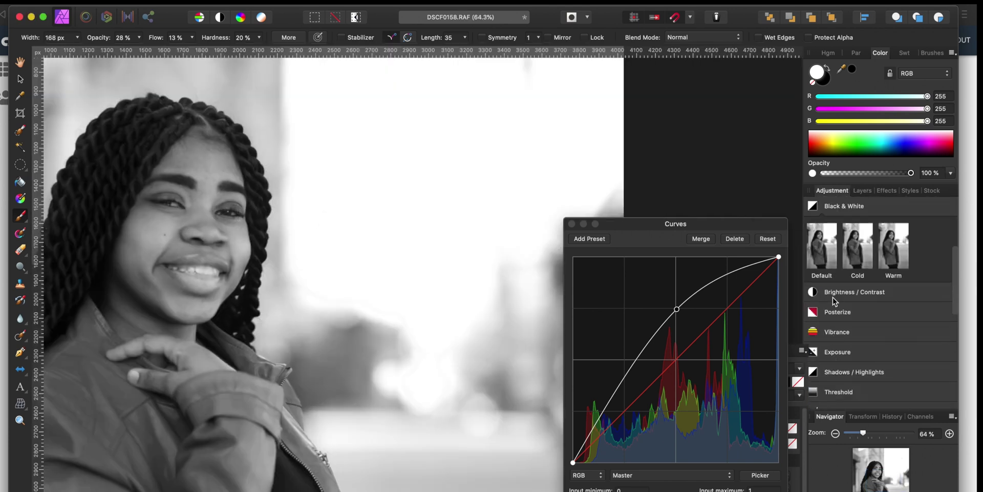
pyautogui.click(832, 293)
pyautogui.moveTo(657, 476); pyautogui.dragTo(682, 478)
pyautogui.moveTo(657, 449); pyautogui.dragTo(648, 449)
# - Reduce the Lighter Curves adjustment's layer opacity to 25%
pyautogui.click(862, 190)
pyautogui.doubleClick(823, 301)
pyautogui.click(864, 206)
pyautogui.moveTo(858, 218); pyautogui.dragTo(831, 218)
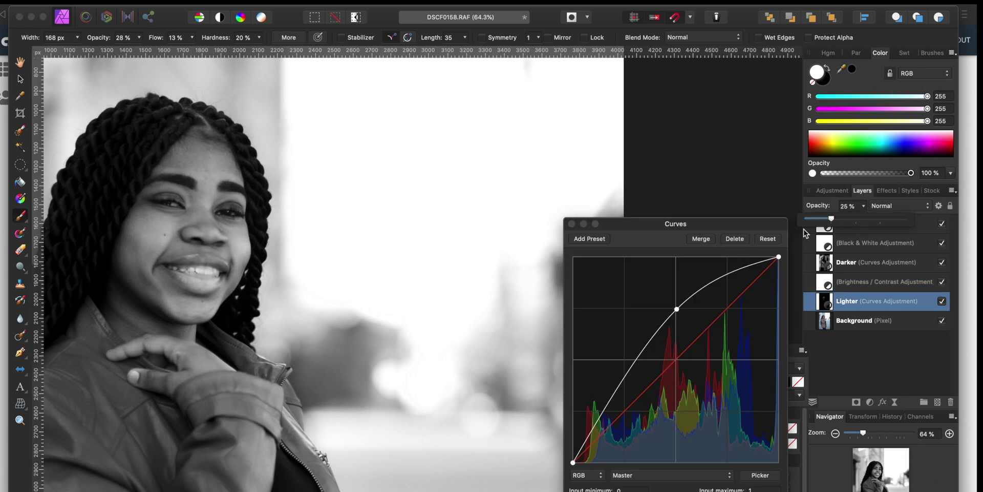
# - Set the red value of the Black & White adjustment to 77%
pyautogui.scroll(6, 143, 208)
pyautogui.doubleClick(823, 243)
pyautogui.moveTo(671, 377); pyautogui.dragTo(664, 353)
pyautogui.press('super+minus')
pyautogui.press('super+minus')
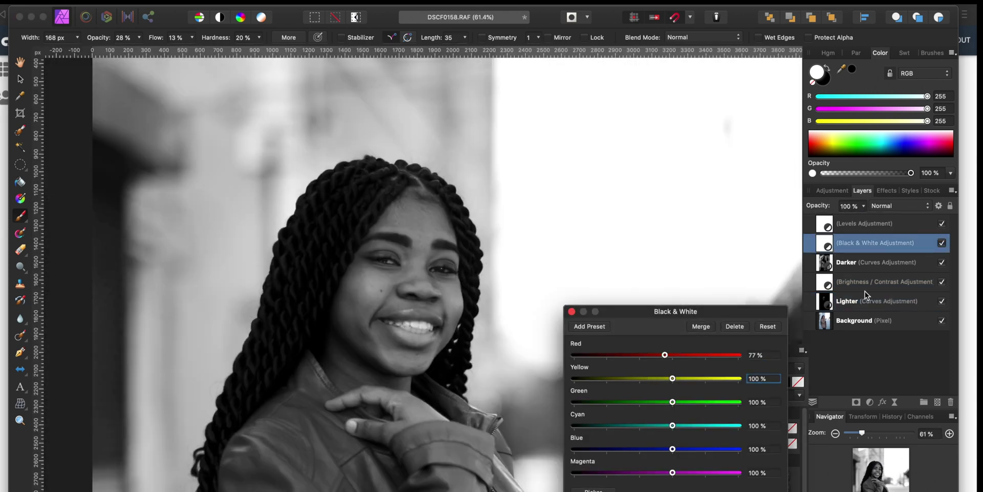
# - Raise the layer opacity of the Lighter Curves adjustment to strengthen its brightening
pyautogui.doubleClick(847, 301)
pyautogui.click(864, 207)
pyautogui.moveTo(862, 218); pyautogui.dragTo(891, 218)
# - Darken the background around the subject on the Darker mask with an 898.8 px brush at 82% opacity
pyautogui.press('super+0')
pyautogui.click(858, 264)
pyautogui.press(']')
pyautogui.press(']')
pyautogui.press(']')
pyautogui.press(']')
pyautogui.press(']')
pyautogui.press(']')
pyautogui.press(']')
pyautogui.press(']')
pyautogui.press(']')
pyautogui.press(']')
pyautogui.press(']')
pyautogui.press(']')
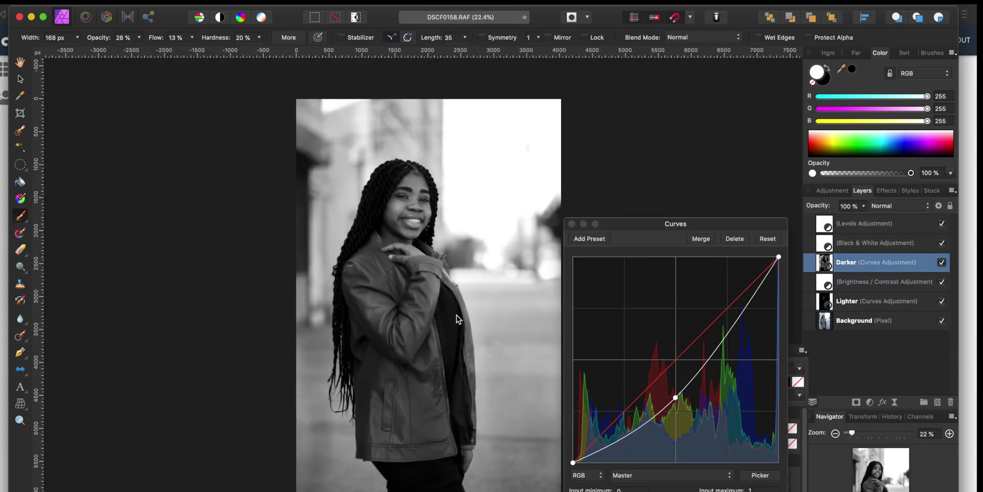
pyautogui.press('8')
pyautogui.press('2')
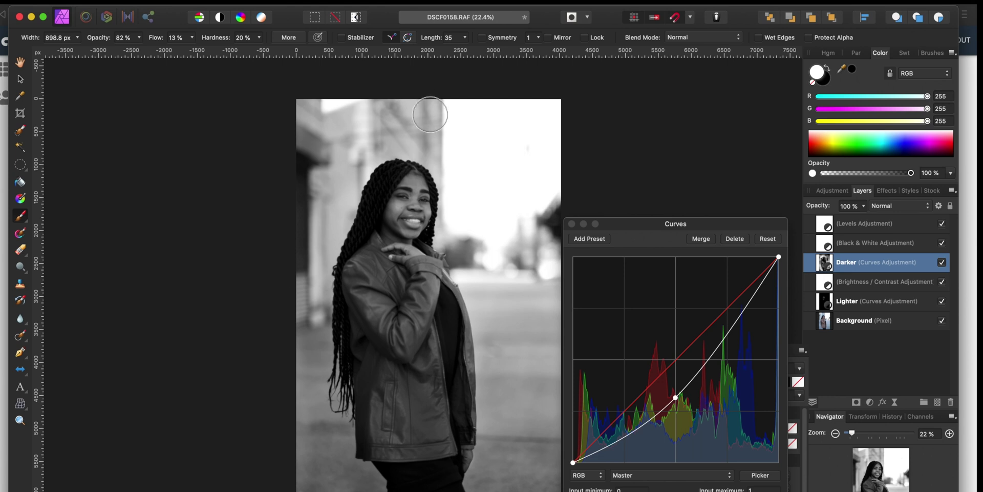
# - Flood fill the Black & White adjustment's mask with black to bring back the photo's colour
pyautogui.click(889, 242)
pyautogui.click(21, 185)
pyautogui.click(431, 189)
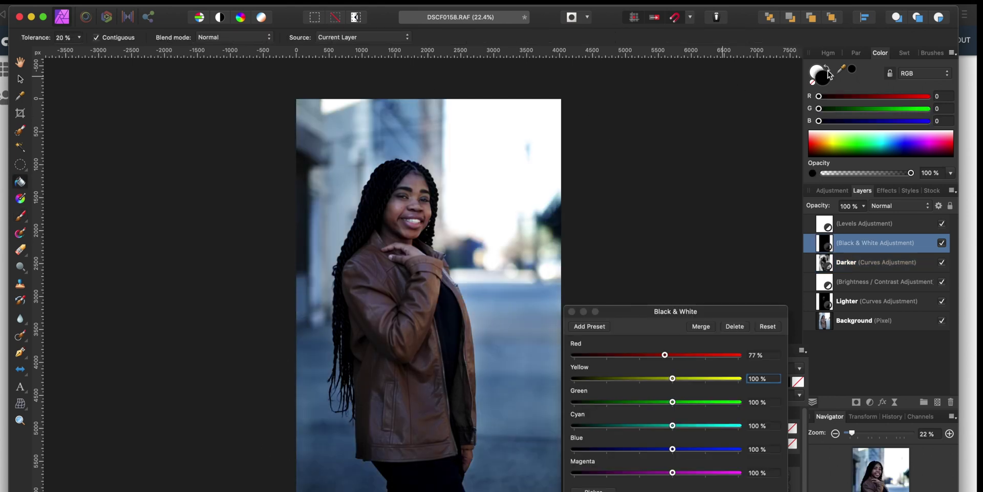
# - Paint white over the jacket on the Black & White mask with 32% brush flow to remove its colour
pyautogui.click(19, 220)
pyautogui.press('[')
pyautogui.press('[')
pyautogui.press('[')
pyautogui.click(191, 37)
pyautogui.moveTo(184, 50); pyautogui.dragTo(199, 51)
pyautogui.moveTo(404, 290); pyautogui.dragTo(423, 360)
pyautogui.press('[')
pyautogui.scroll(5, 417, 424)
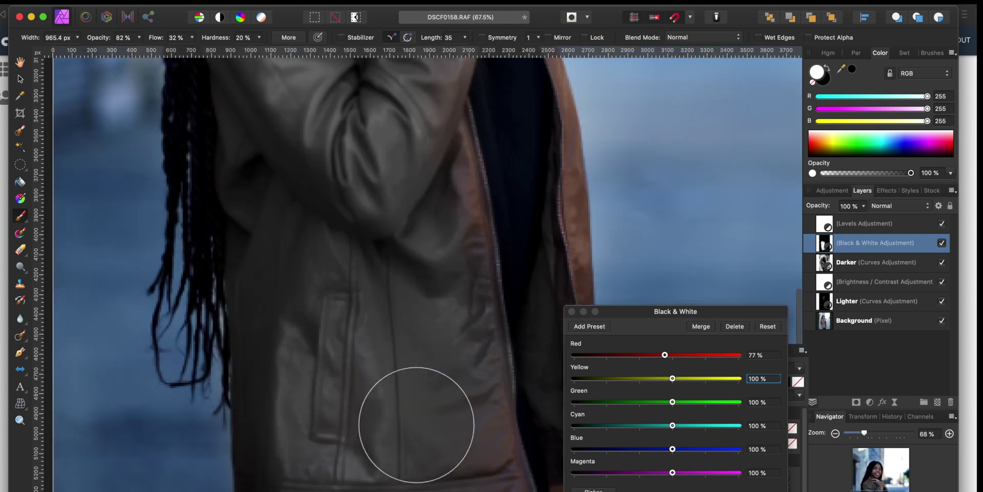
pyautogui.scroll(7, 309, 306)
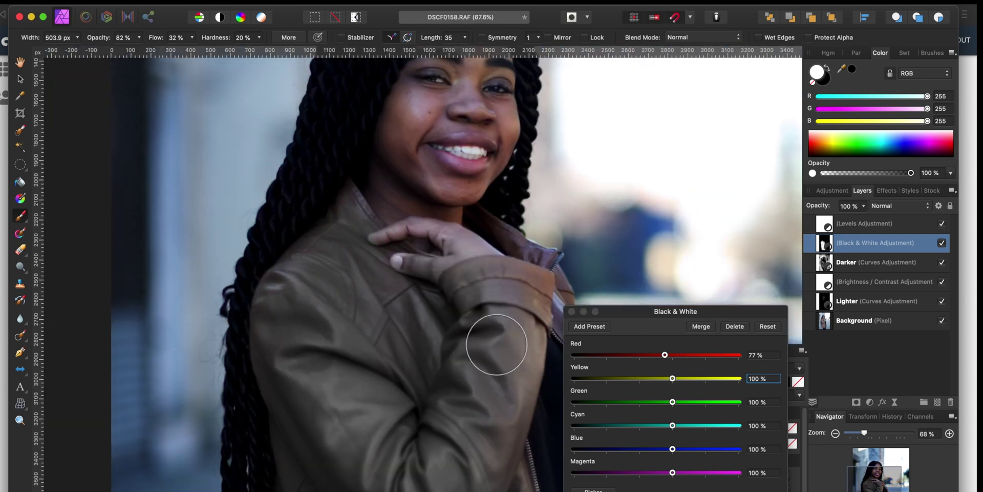
# - Restore the hand's colour by painting black on the Black & White mask with a 309.5 px brush at 98% opacity
pyautogui.press('x')
pyautogui.press('[')
pyautogui.press('[')
pyautogui.press('[')
pyautogui.press('[')
pyautogui.press('[')
pyautogui.press('9')
pyautogui.press('8')
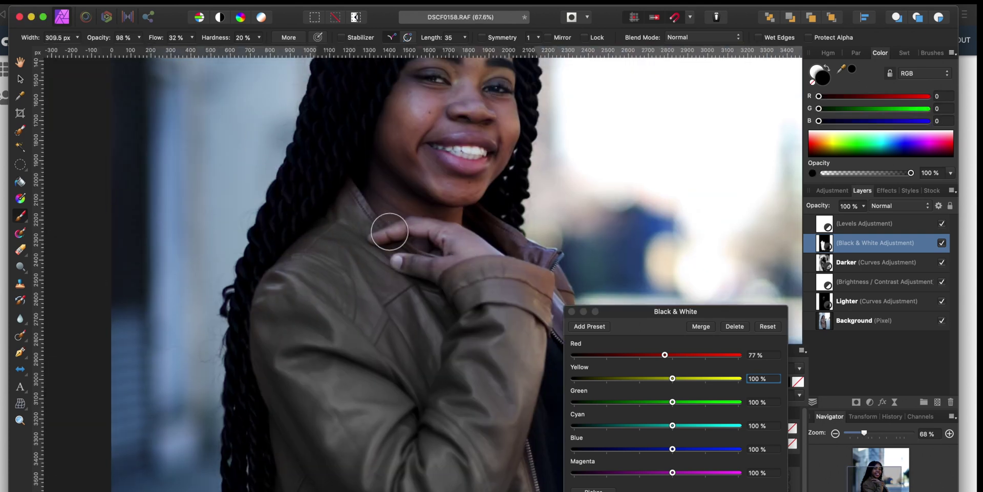
# - Paint white on the Black & White mask over the cuff and jacket front edges to remove their remaining colour
pyautogui.press('x')
pyautogui.moveTo(542, 286); pyautogui.dragTo(538, 291)
pyautogui.scroll(-3, 484, 476)
pyautogui.hscroll(3, 485, 476)
pyautogui.moveTo(399, 148)
pyautogui.mouseDown()
pyautogui.moveTo(347, 109)
pyautogui.moveTo(476, 415)
pyautogui.mouseUp()
pyautogui.scroll(-5, 451, 430)
pyautogui.press('x')
pyautogui.scroll(5, 483, 268)
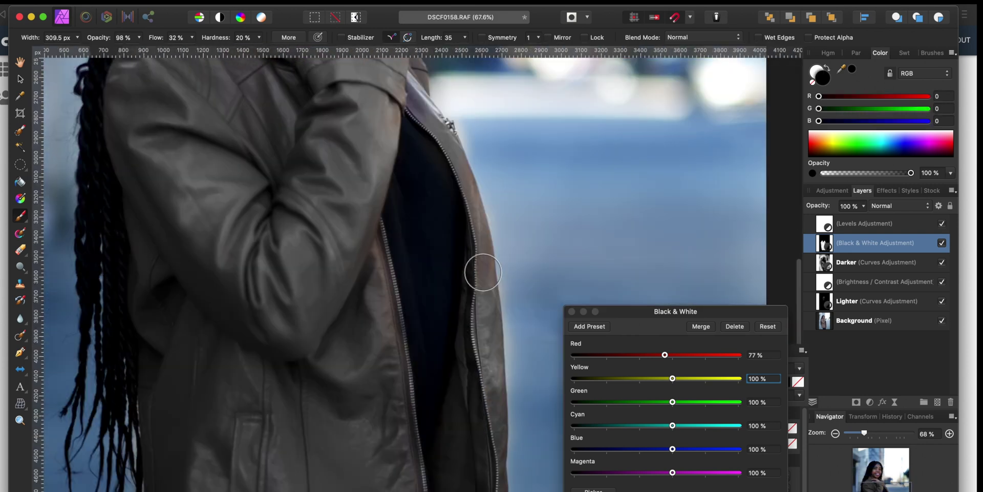
pyautogui.scroll(5, 321, 198)
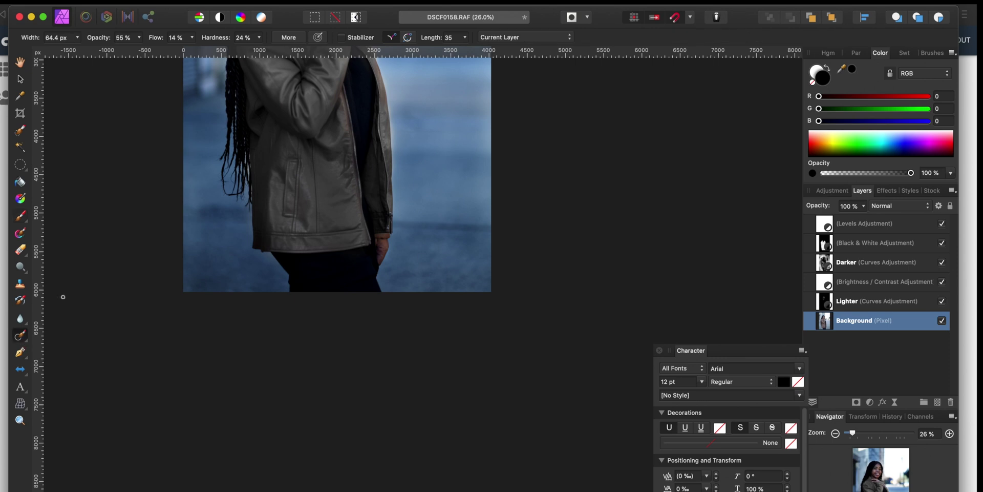
# - Retouch the pavement below the braids on the Background layer using the Healing Brush at 79% opacity
pyautogui.moveTo(218, 207)
pyautogui.mouseDown()
pyautogui.moveTo(243, 214)
pyautogui.moveTo(205, 215)
pyautogui.mouseUp()
pyautogui.click(20, 335)
pyautogui.click(77, 378)
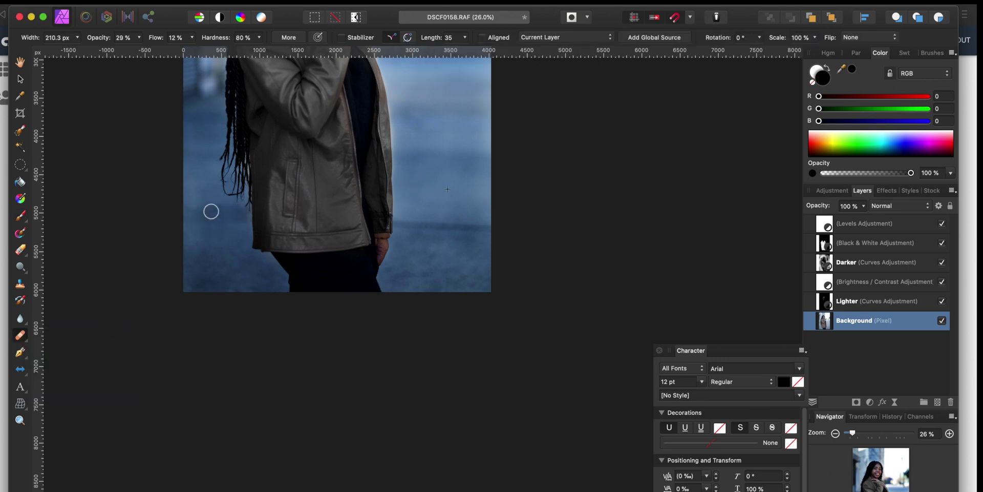
pyautogui.click(139, 37)
pyautogui.moveTo(134, 51); pyautogui.dragTo(190, 51)
pyautogui.press(']')
pyautogui.press(']')
pyautogui.press(']')
pyautogui.press(']')
pyautogui.press(']')
pyautogui.moveTo(200, 215)
pyautogui.mouseDown()
pyautogui.moveTo(224, 206)
pyautogui.moveTo(215, 225)
pyautogui.mouseUp()
pyautogui.press('[')
pyautogui.press('[')
pyautogui.press('[')
pyautogui.press('[')
pyautogui.press('[')
pyautogui.press('[')
# - Paint more darkening around the subject on the Darker mask with a white 541.3 px brush
pyautogui.click(875, 262)
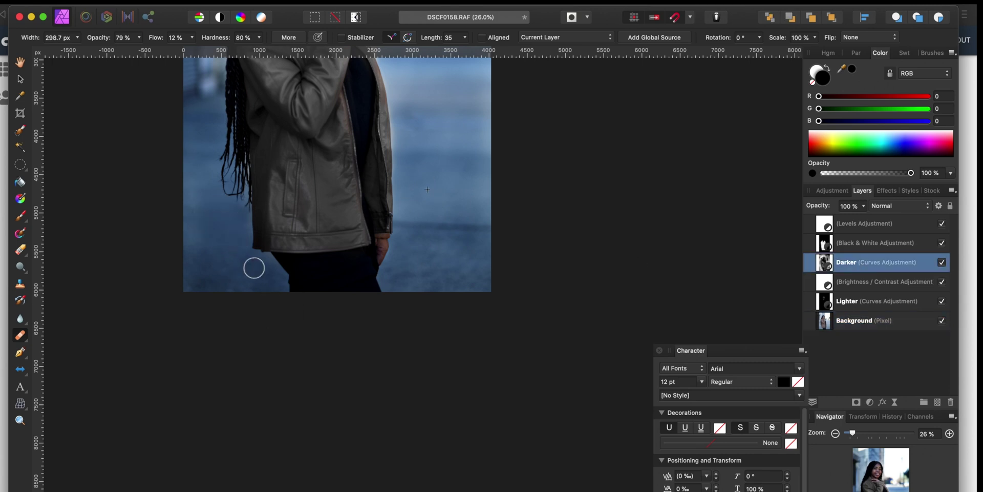
pyautogui.press('x')
pyautogui.click(20, 217)
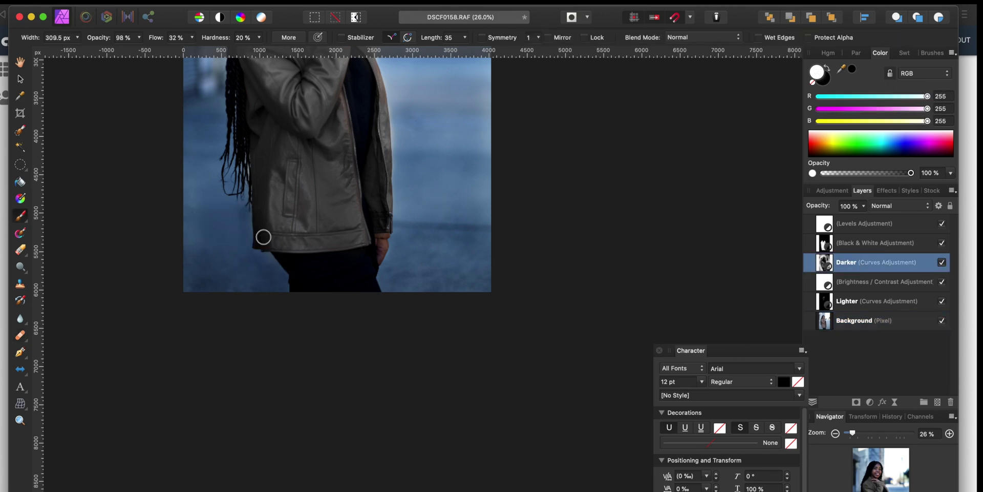
pyautogui.press(']')
pyautogui.press(']')
pyautogui.press(']')
pyautogui.press(']')
pyautogui.scroll(6, 213, 257)
pyautogui.scroll(10, 250, 228)
pyautogui.scroll(-4, 200, 220)
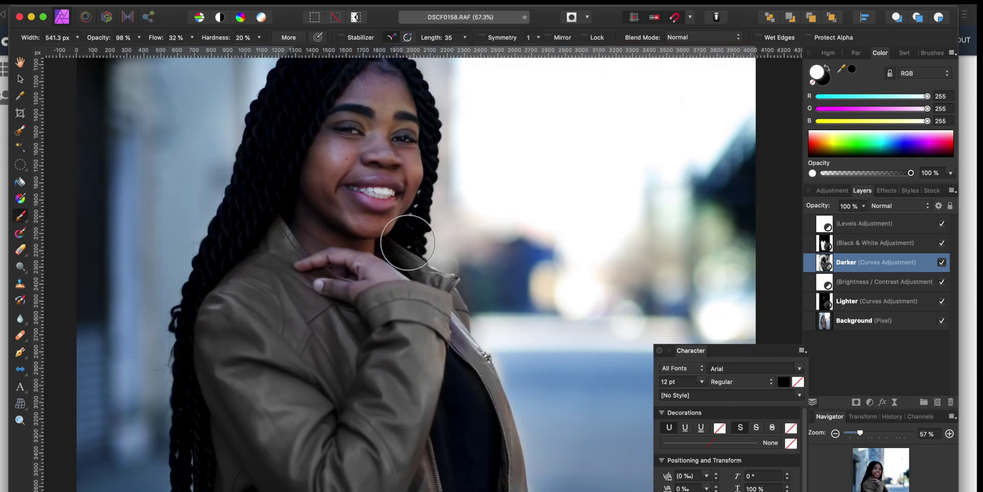